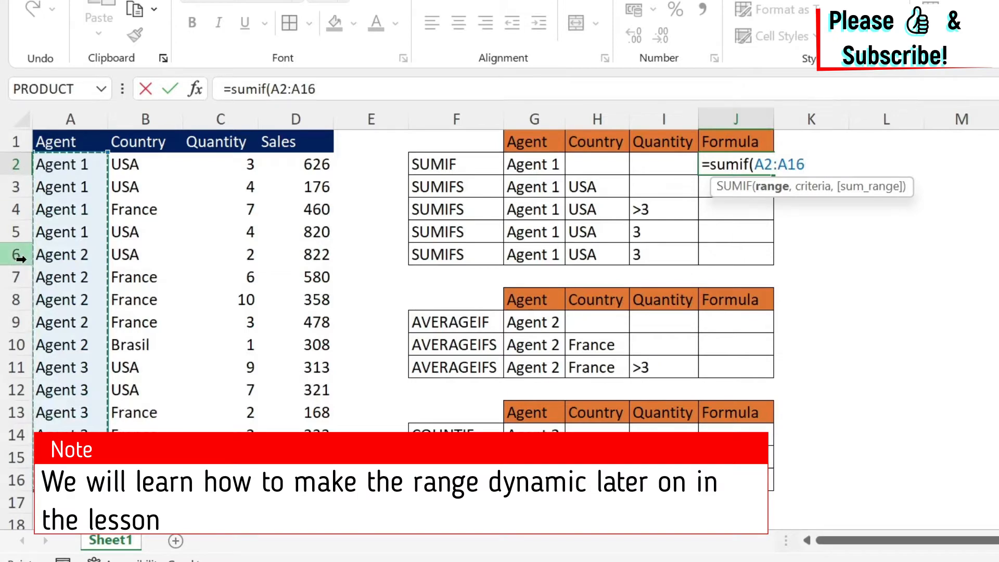
Complete the SUMIF formula in J2 with criterion G2 and sum range D2:D16, and select Agent 1's sales D2:D5 to check the result
type(",")
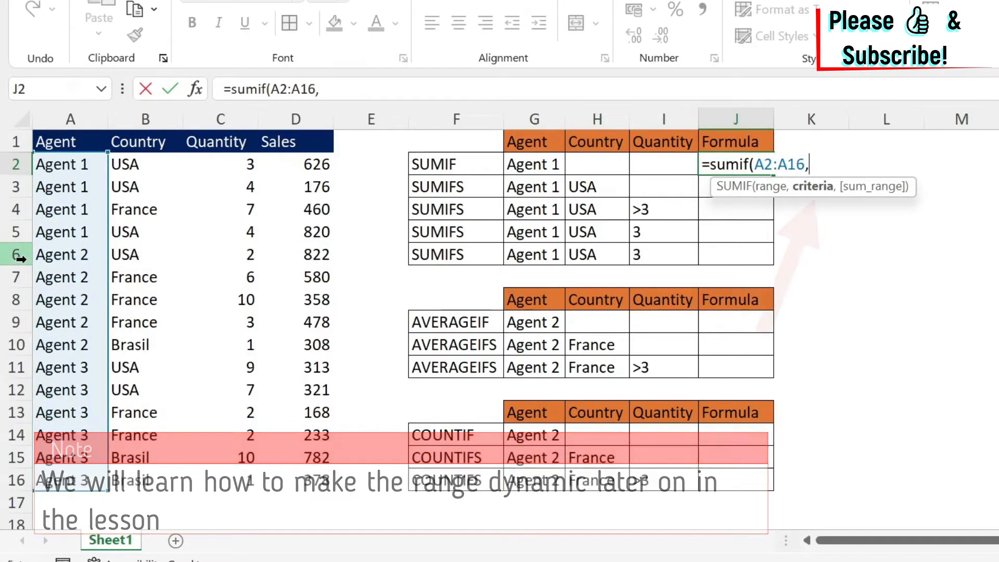
left_click(542, 163)
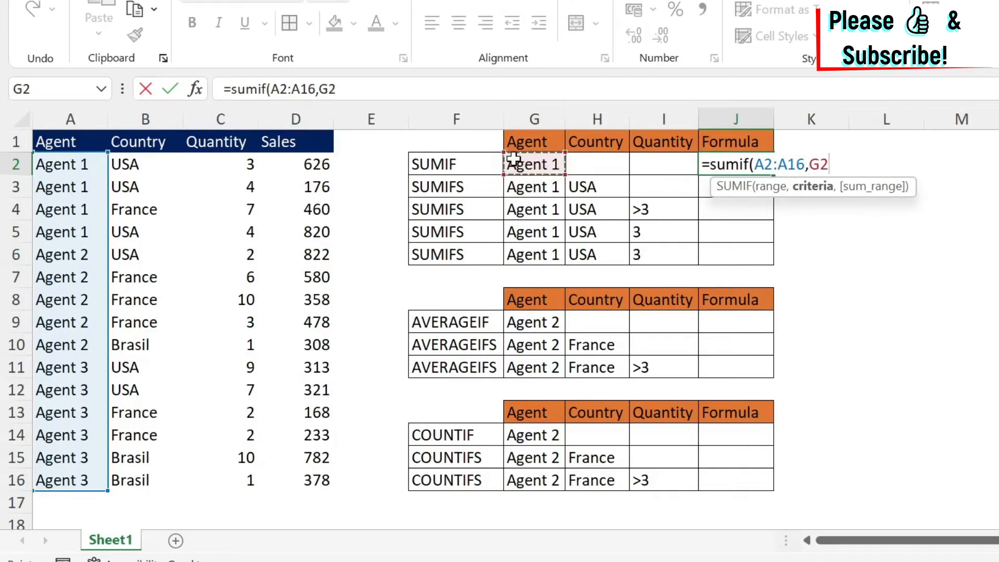
type(",")
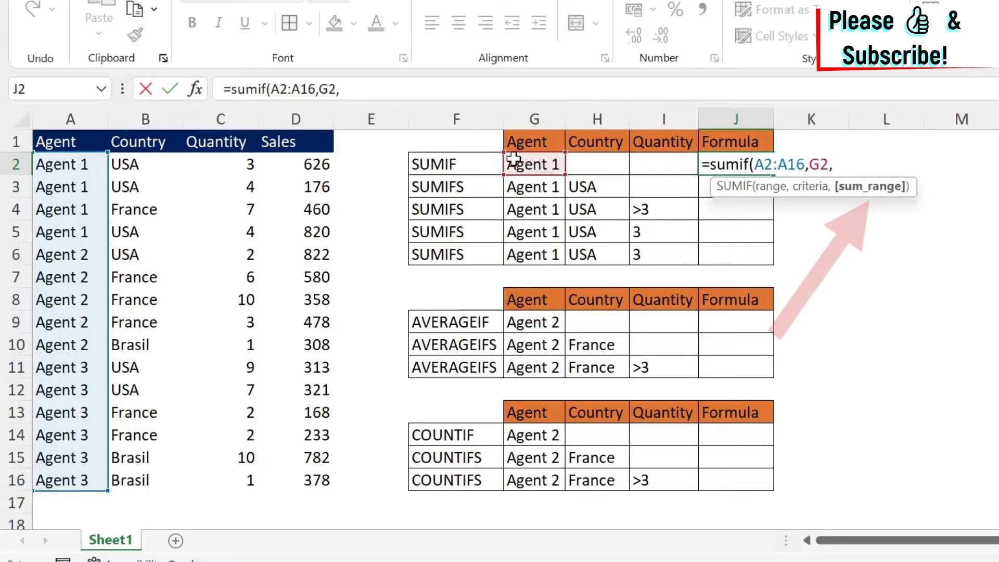
left_click_drag(317, 166, 313, 475)
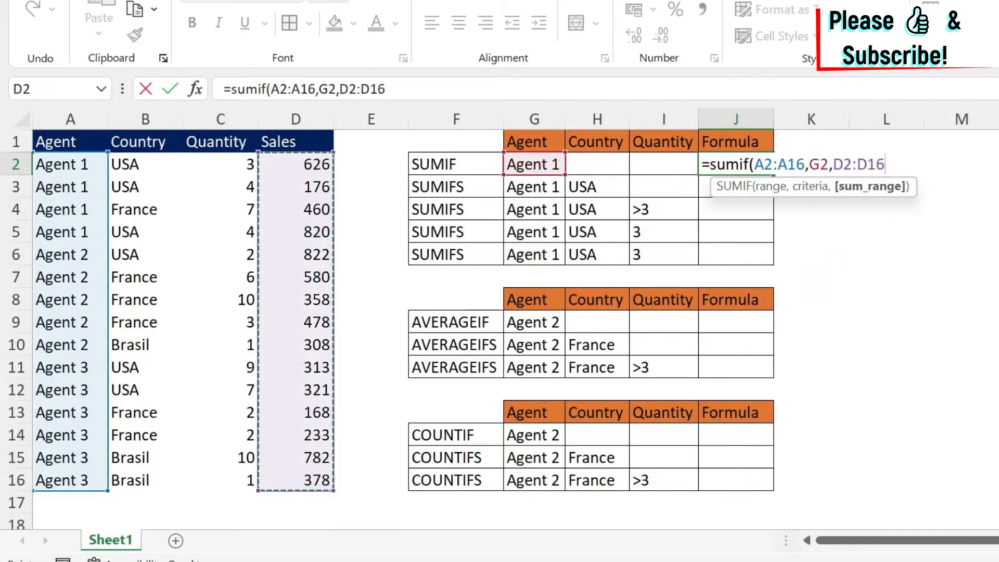
type(")")
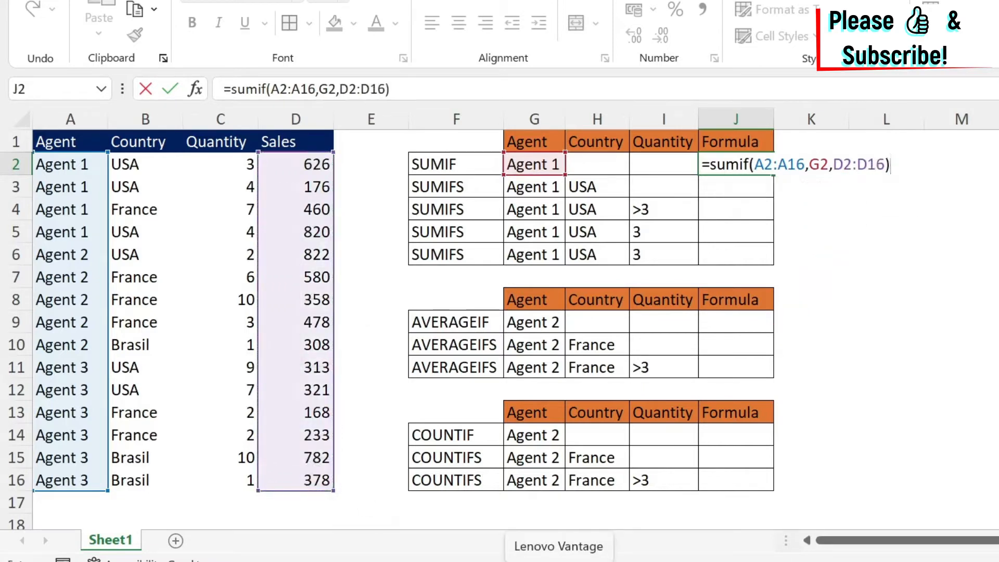
key("Return")
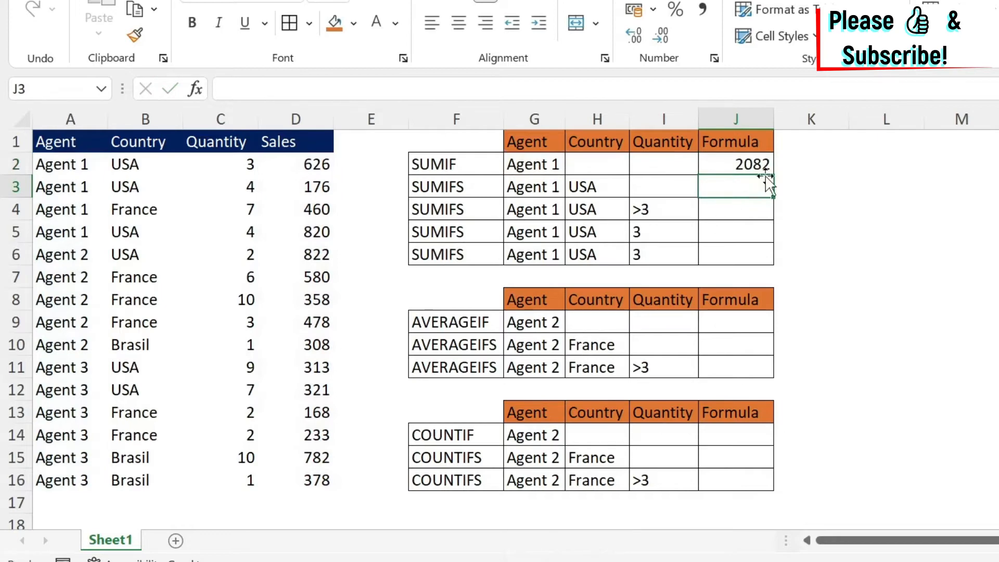
left_click_drag(315, 163, 314, 232)
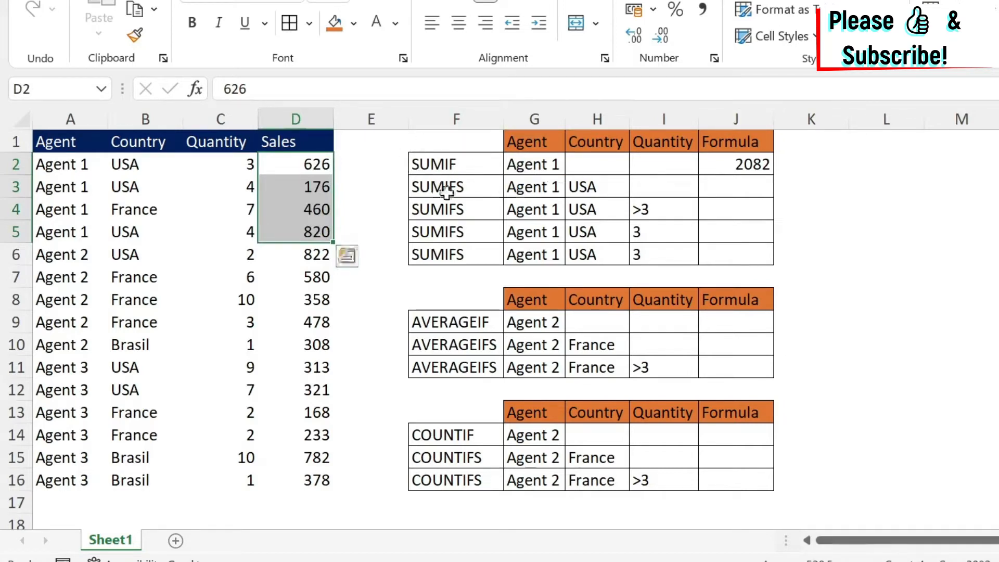
Start a SUMIFS formula in J3 with D2:D16 as the sum range
left_click(583, 181)
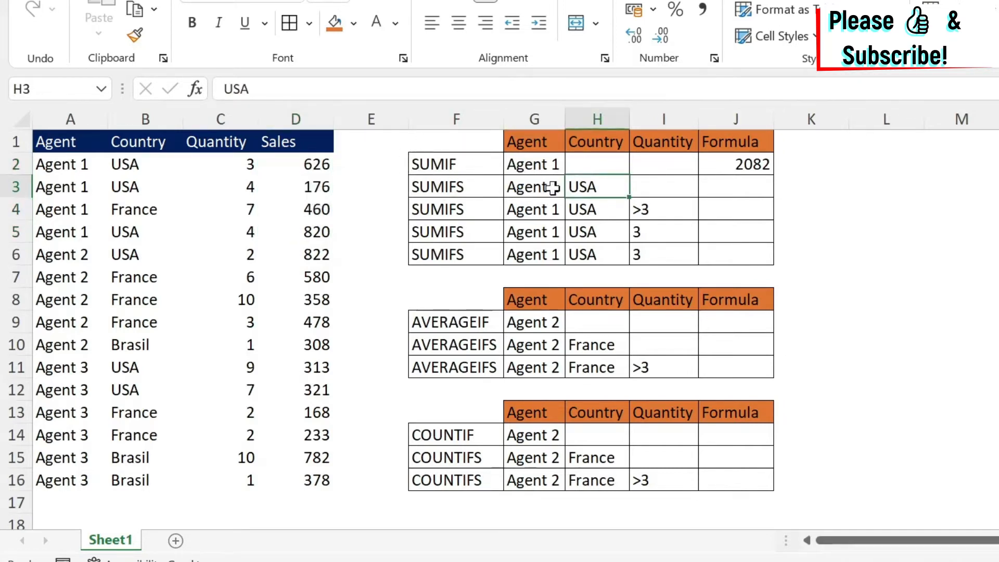
left_click(729, 191)
left_click(224, 89)
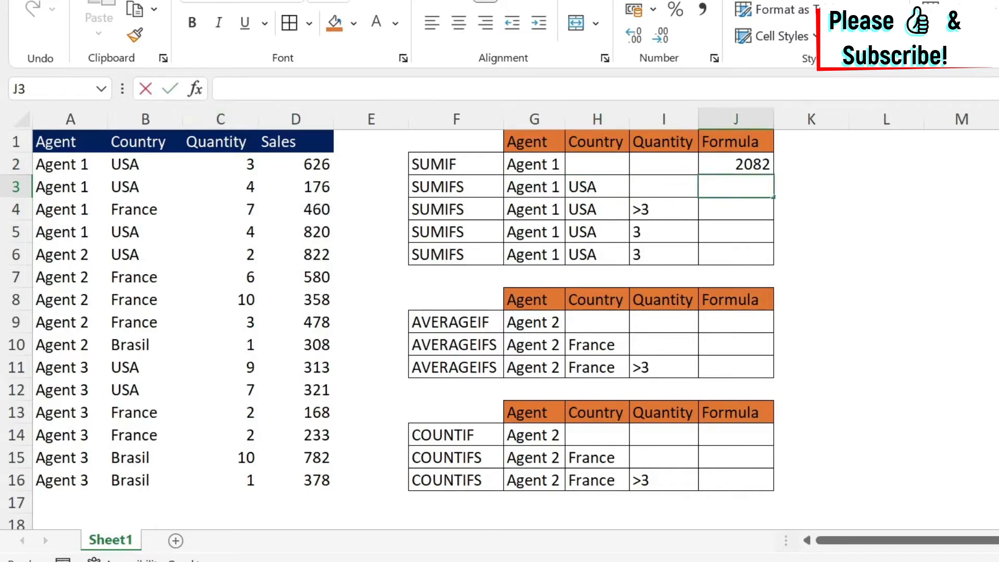
type("=")
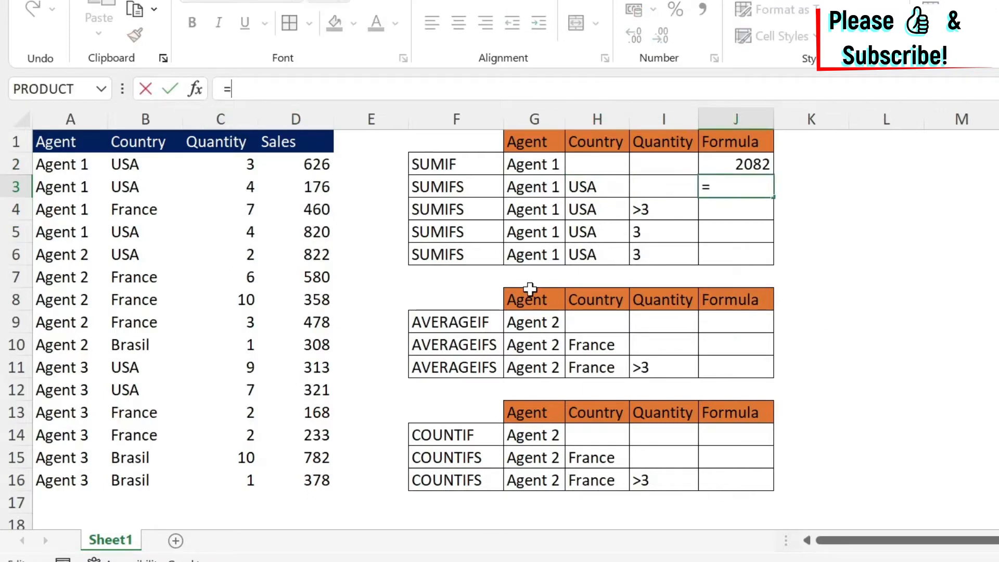
type("sumifs(")
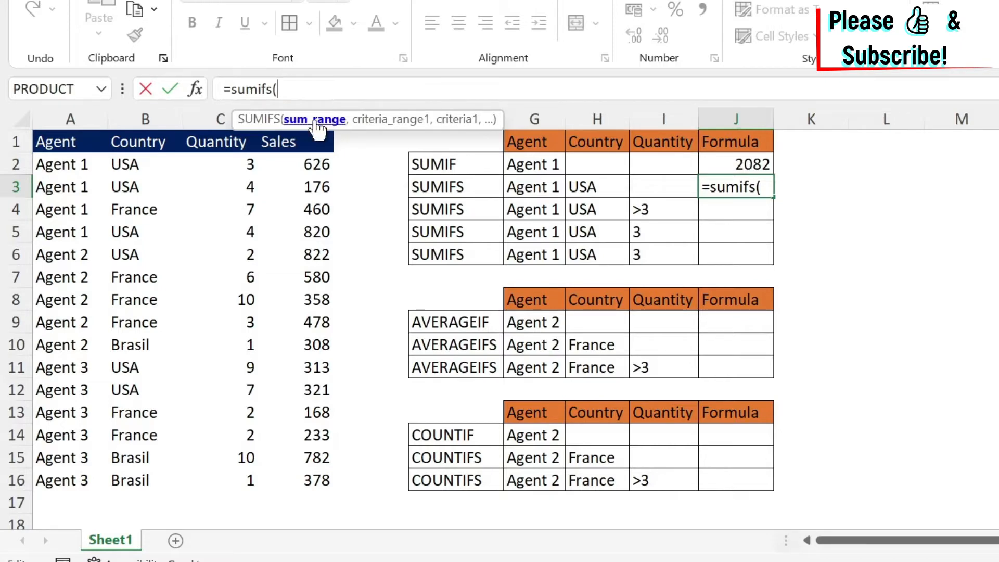
left_click_drag(320, 159, 298, 484)
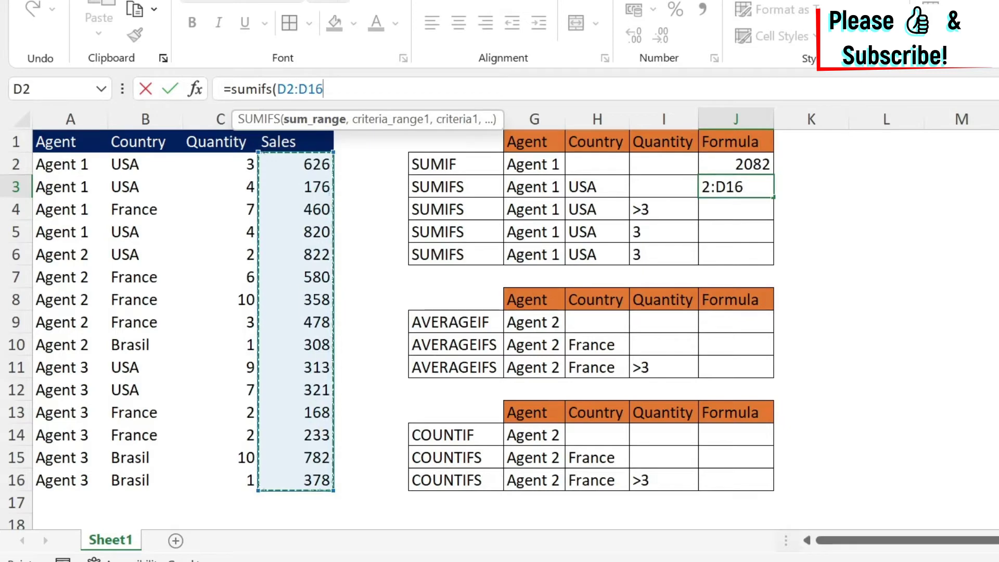
type(",")
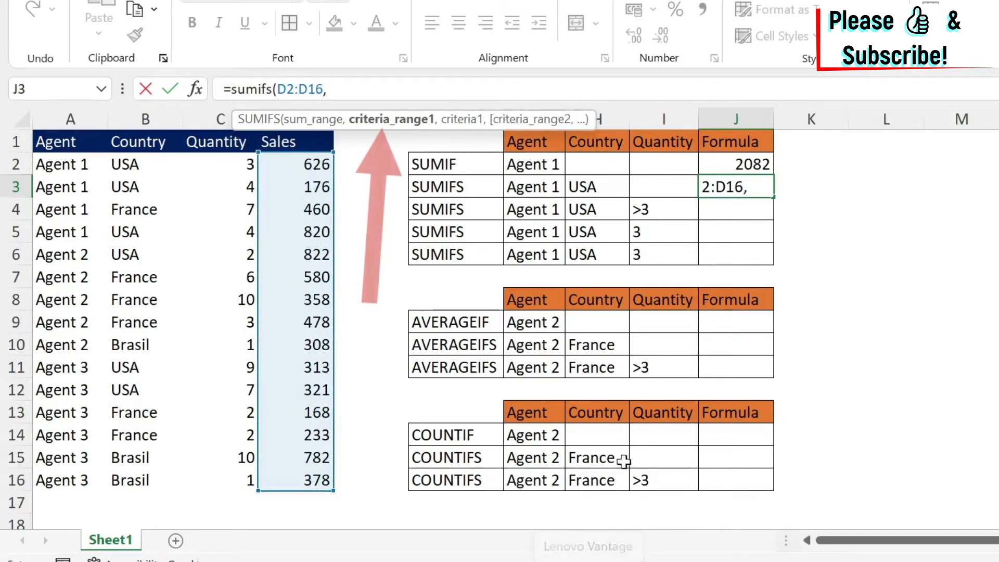
Complete the J3 SUMIFS with criteria pairs A2:A16 with G3 and B2:B16 with H3, and select the matching sales D2, D3 and D5 to check
left_click_drag(57, 166, 54, 484)
type(",")
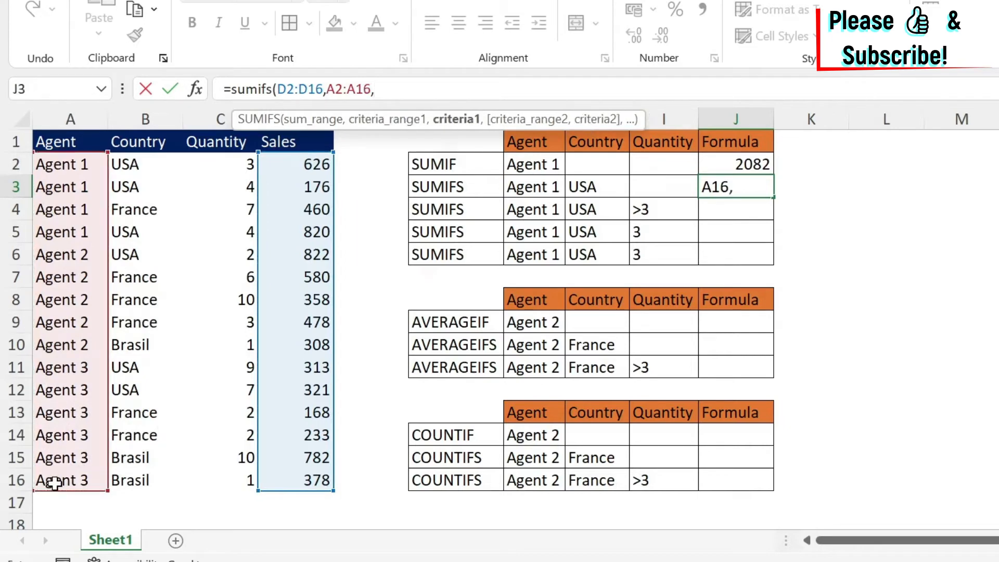
left_click(524, 184)
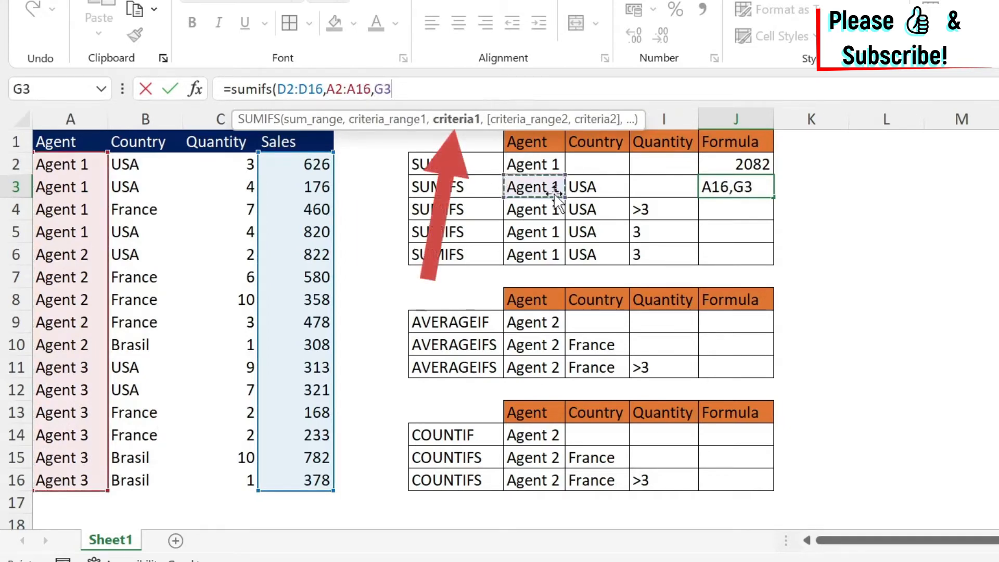
type(",")
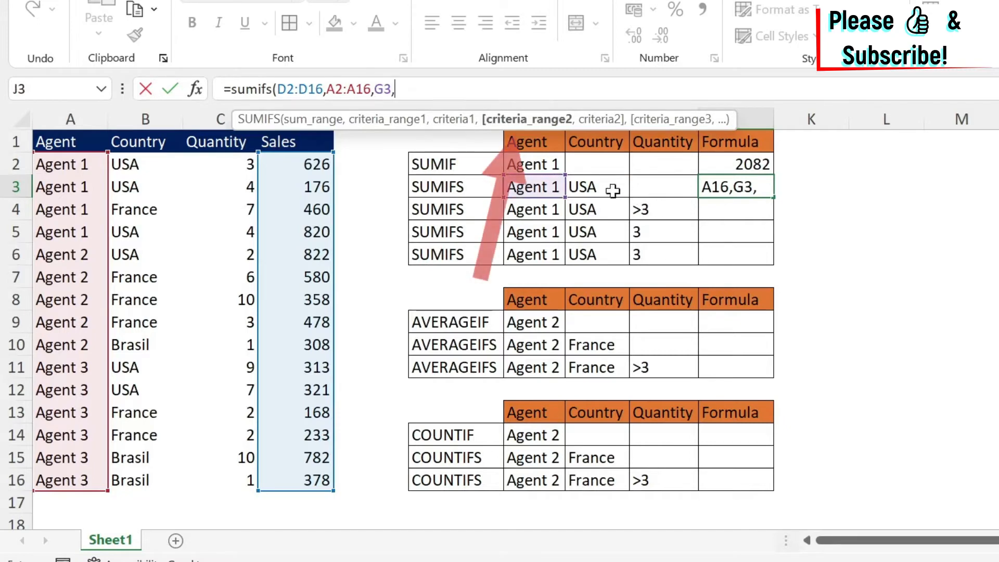
left_click_drag(142, 161, 143, 471)
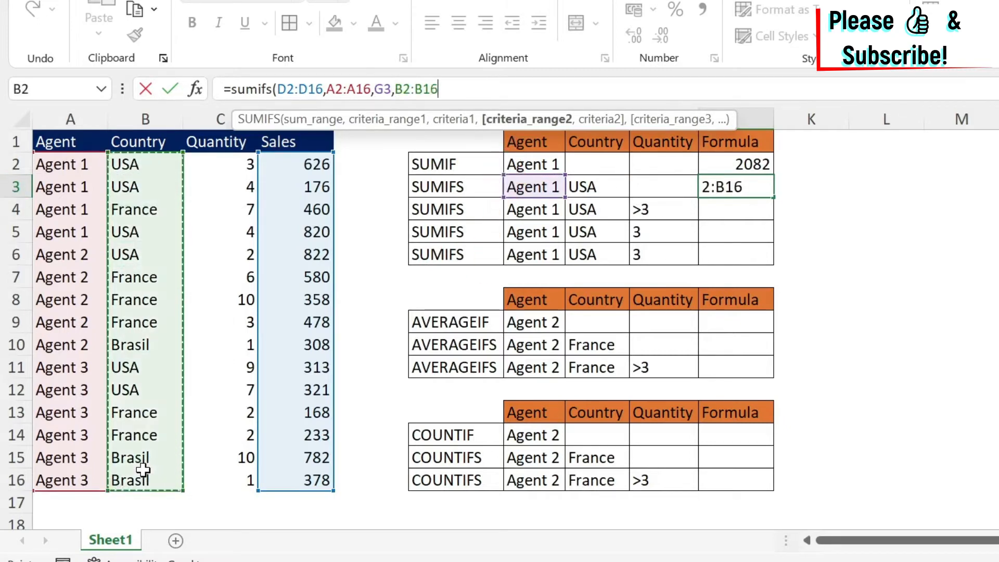
type(",")
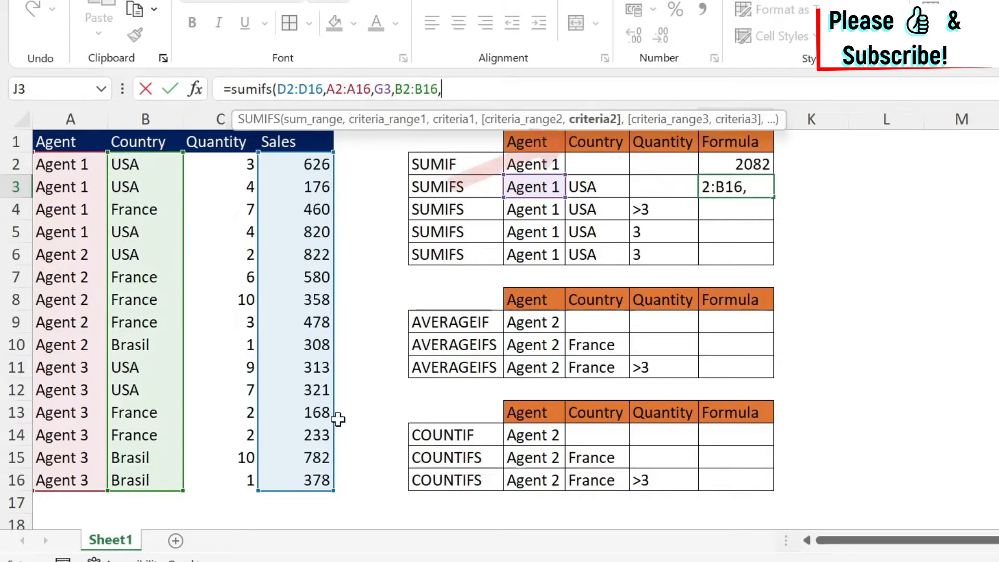
left_click(593, 189)
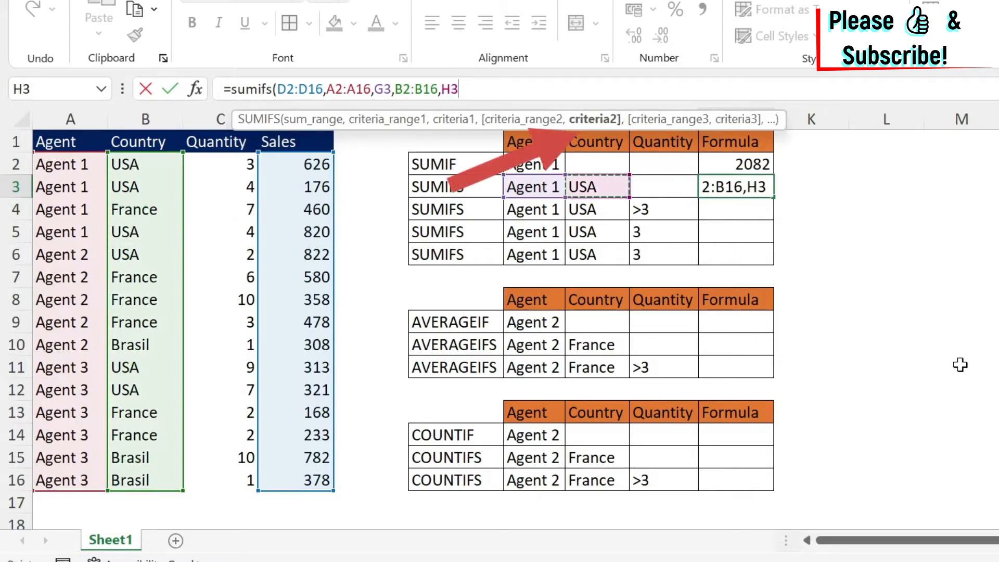
type(")")
key("Return")
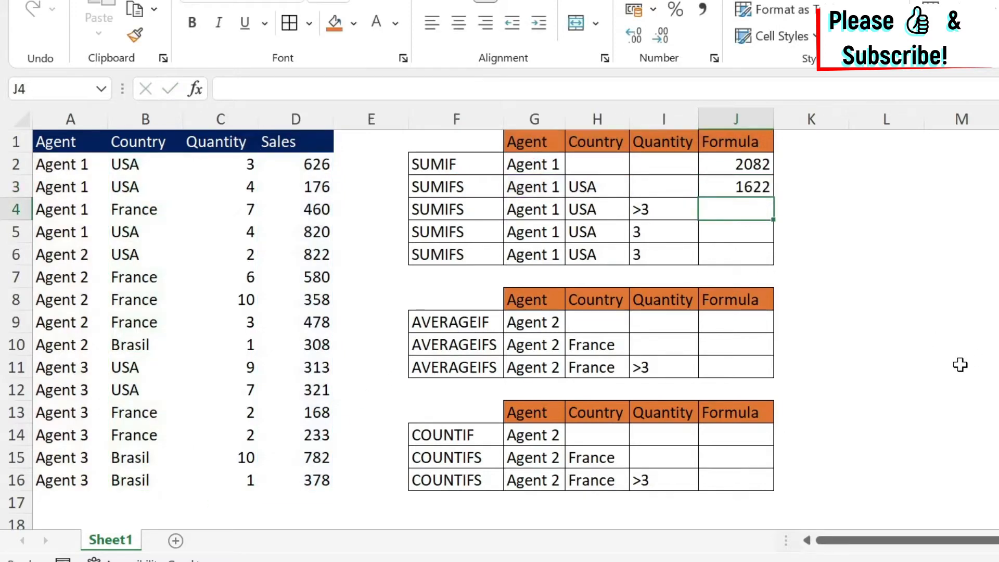
left_click_drag(301, 164, 301, 185)
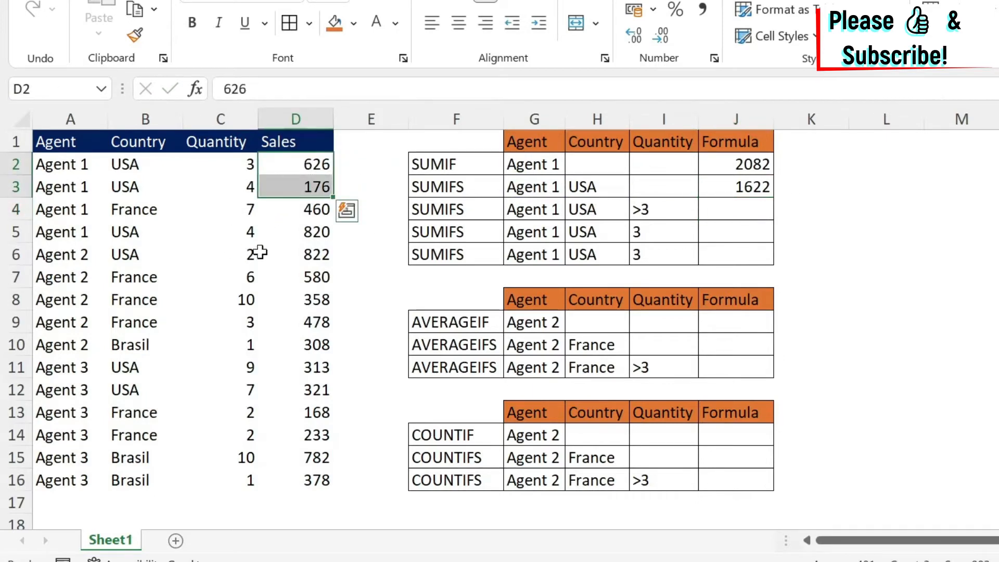
left_click(310, 230, "ctrl")
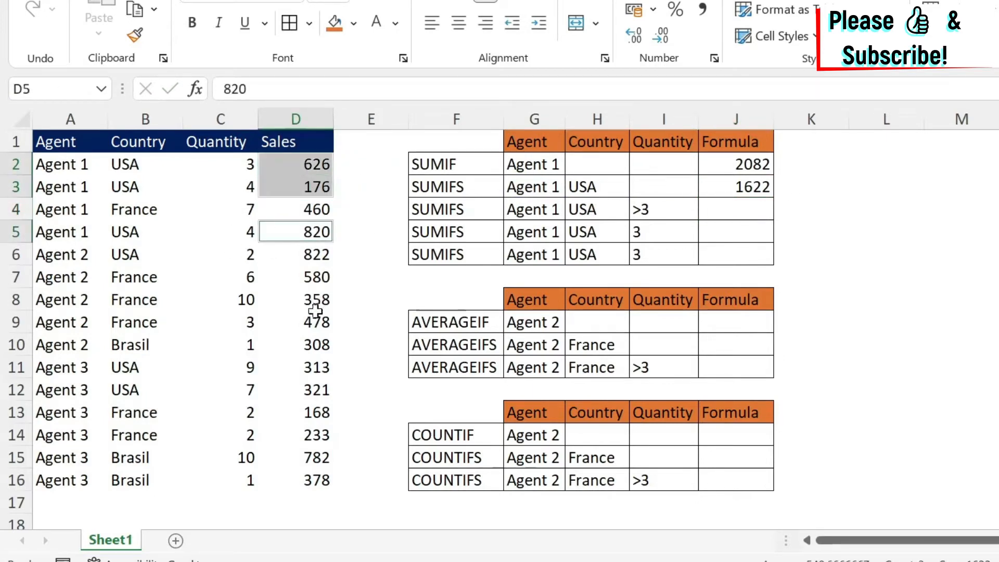
Start a SUMIFS formula in J4, the row with the >3 quantity criterion, using D2:D16 as the sum range
left_click_drag(531, 209, 653, 210)
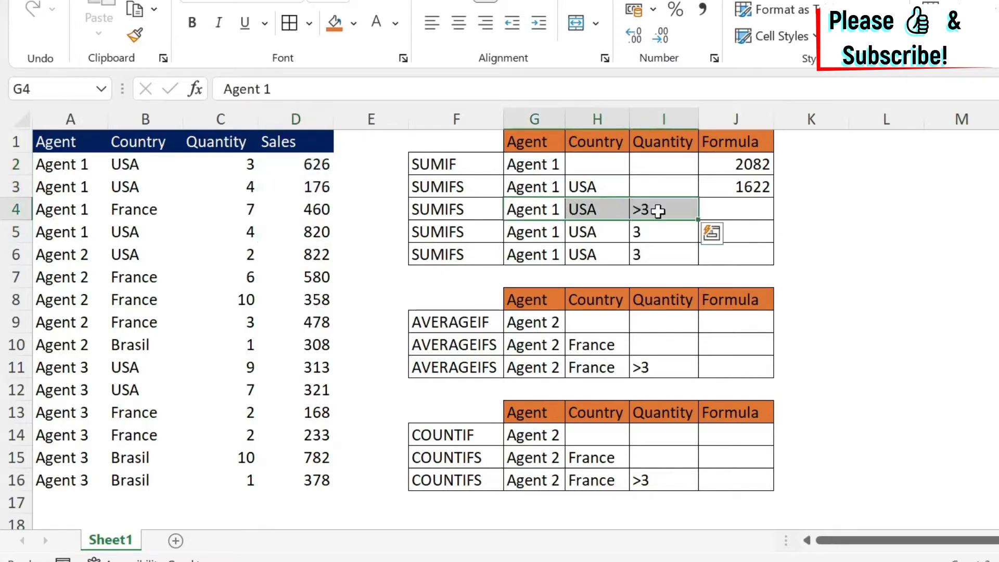
left_click(639, 207)
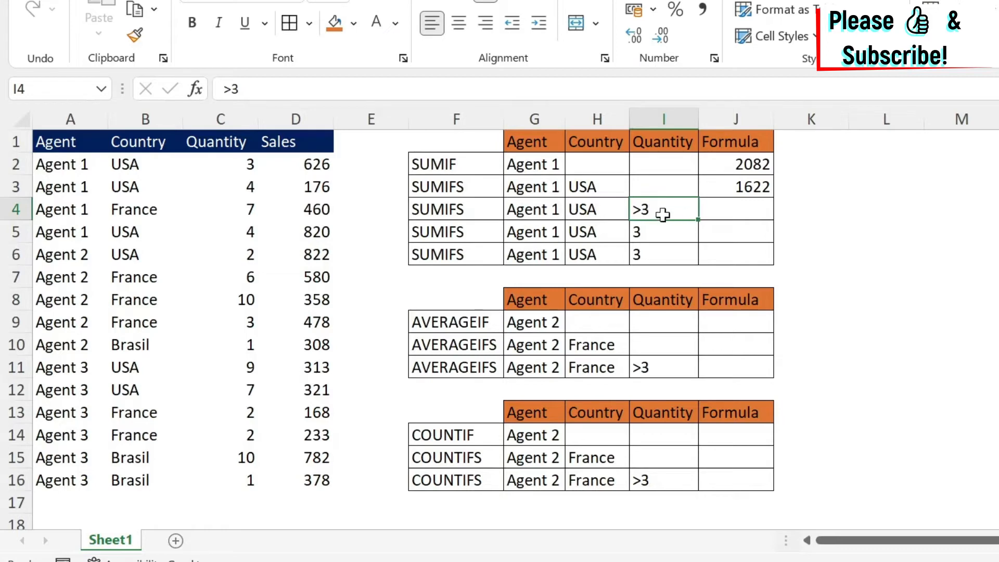
left_click(725, 209)
left_click(224, 89)
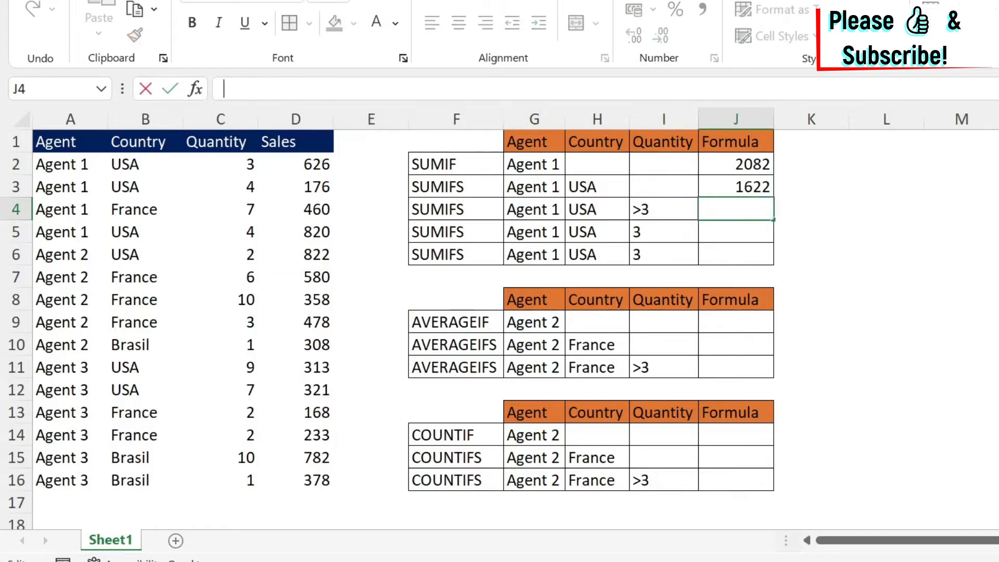
type("=su")
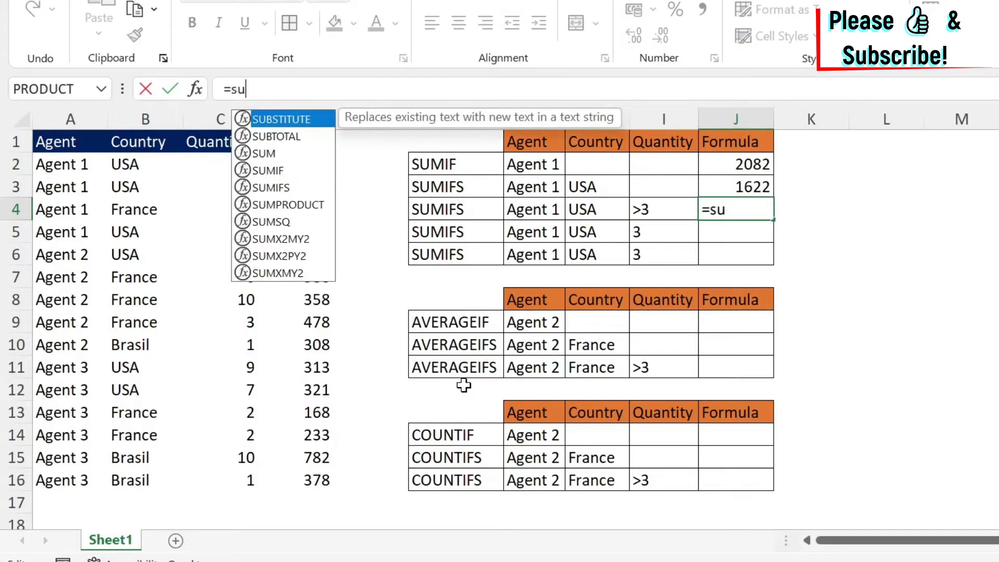
type("mifs(")
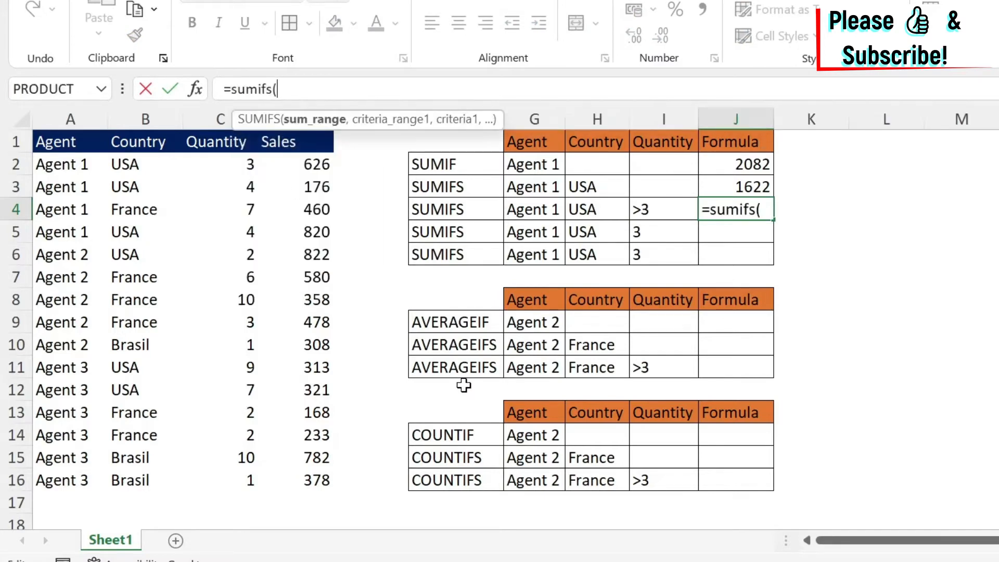
left_click_drag(322, 165, 298, 485)
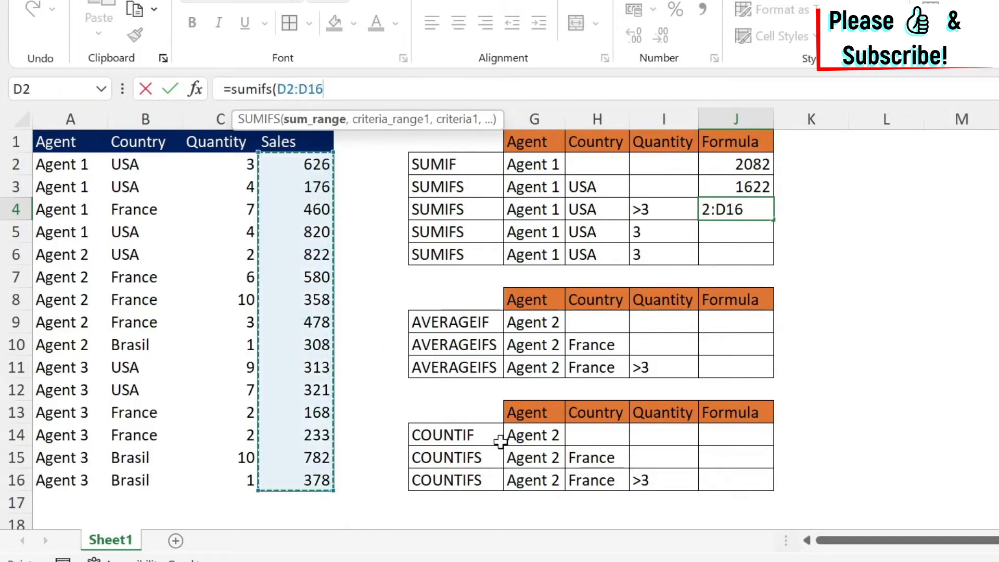
type(",")
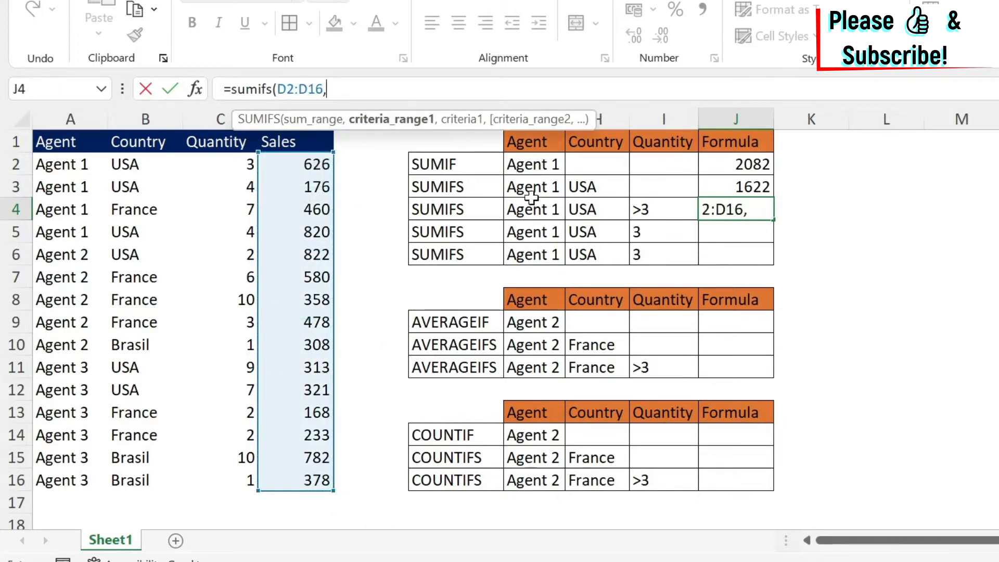
Add the criteria pairs A2:A16 with G4 and B2:B16 with H4 to the SUMIFS formula in J4
left_click(79, 168)
left_click_drag(68, 190, 18, 474)
type(",")
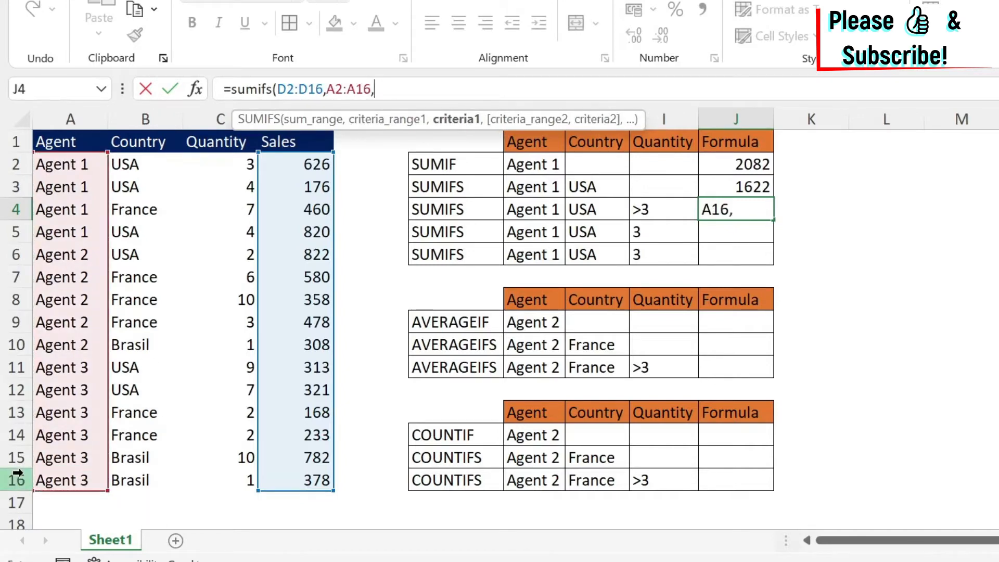
left_click(533, 209)
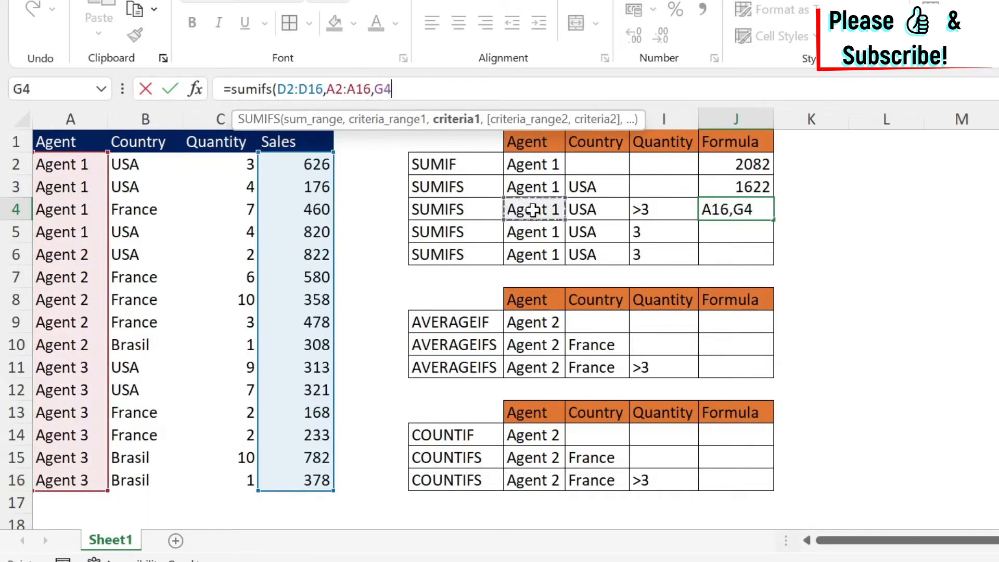
type(",")
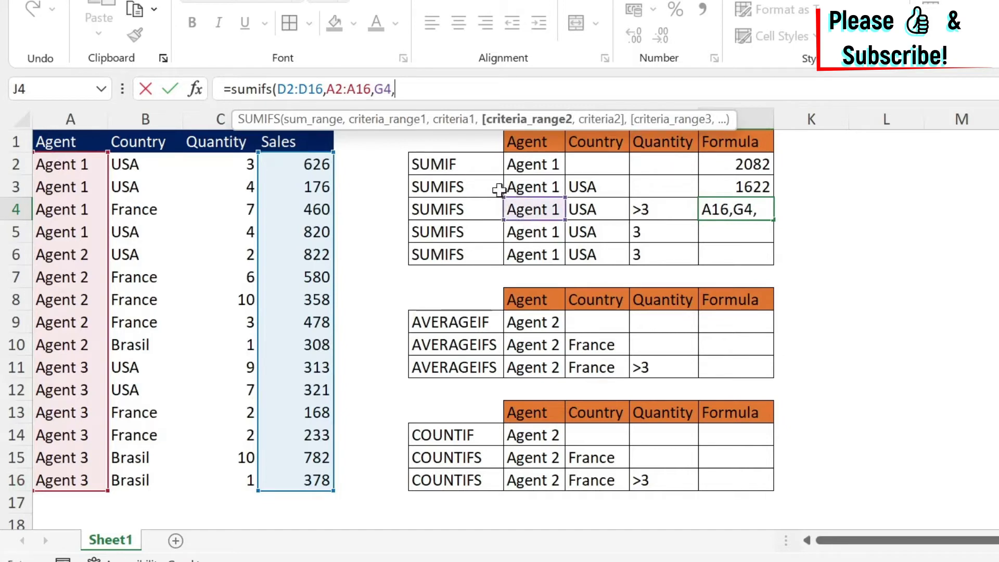
left_click_drag(151, 165, 149, 474)
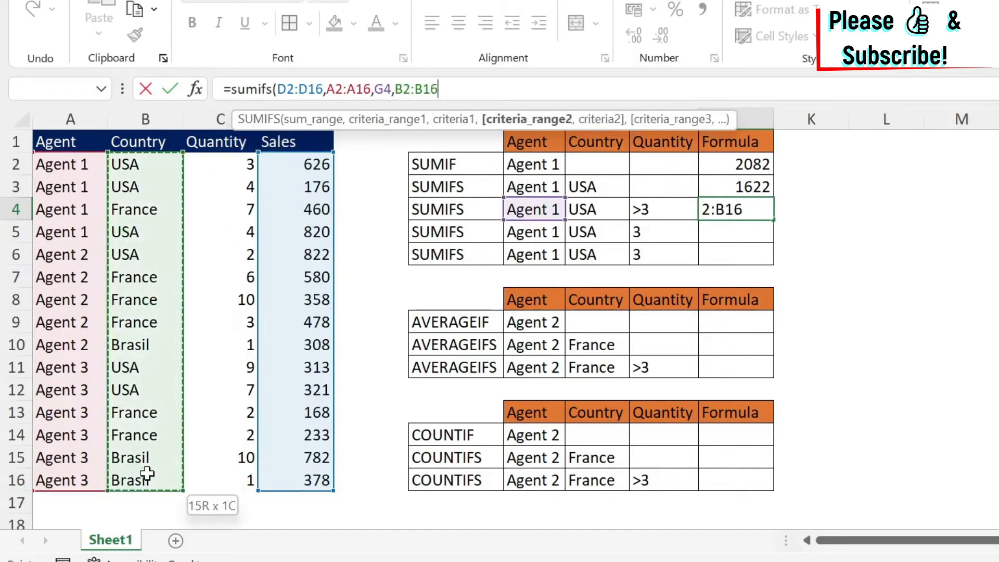
type(",")
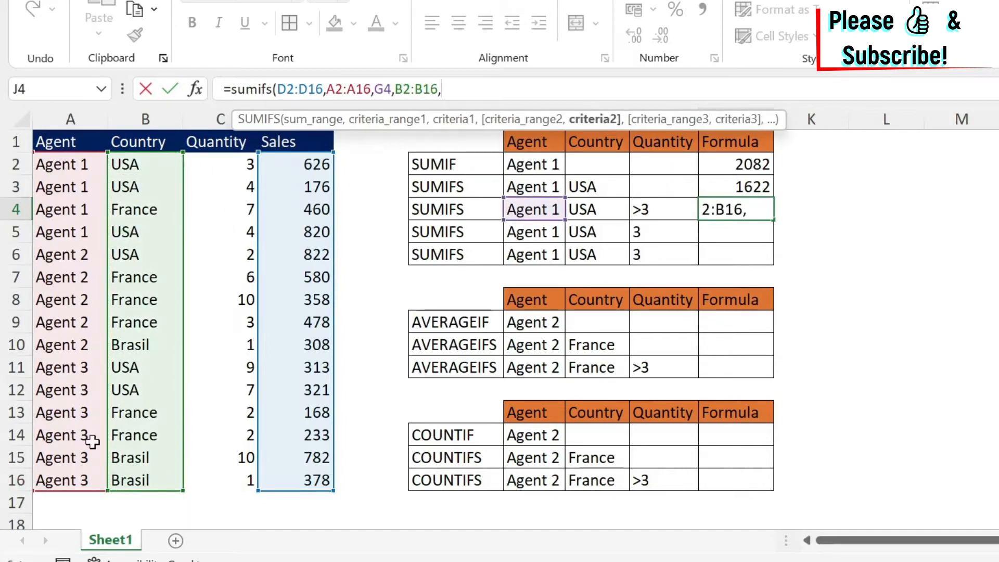
left_click(604, 208)
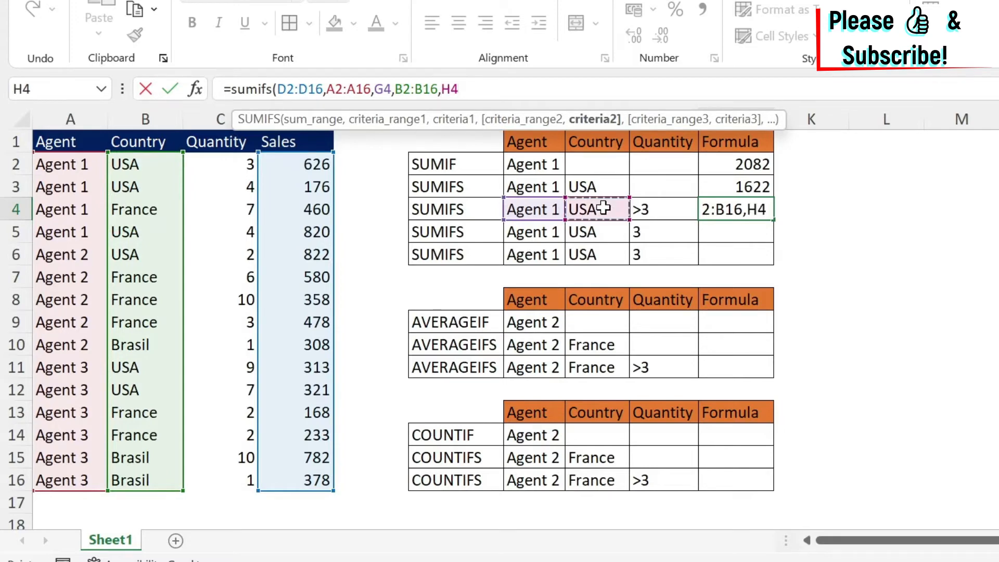
type(",")
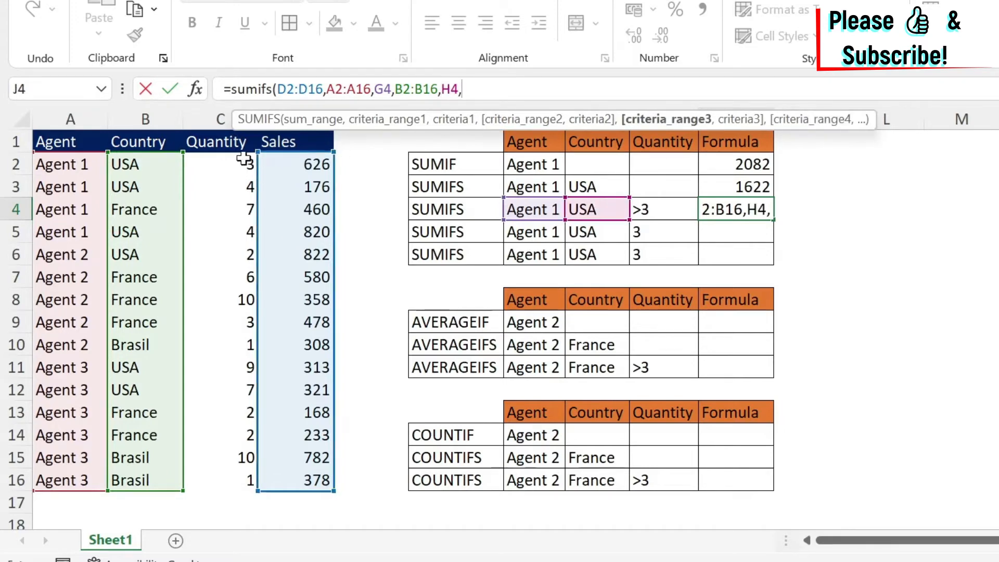
Complete the J4 SUMIFS formula with C2:C16 as the third criteria range and I4 as its criterion
left_click_drag(229, 163, 223, 472)
type(",")
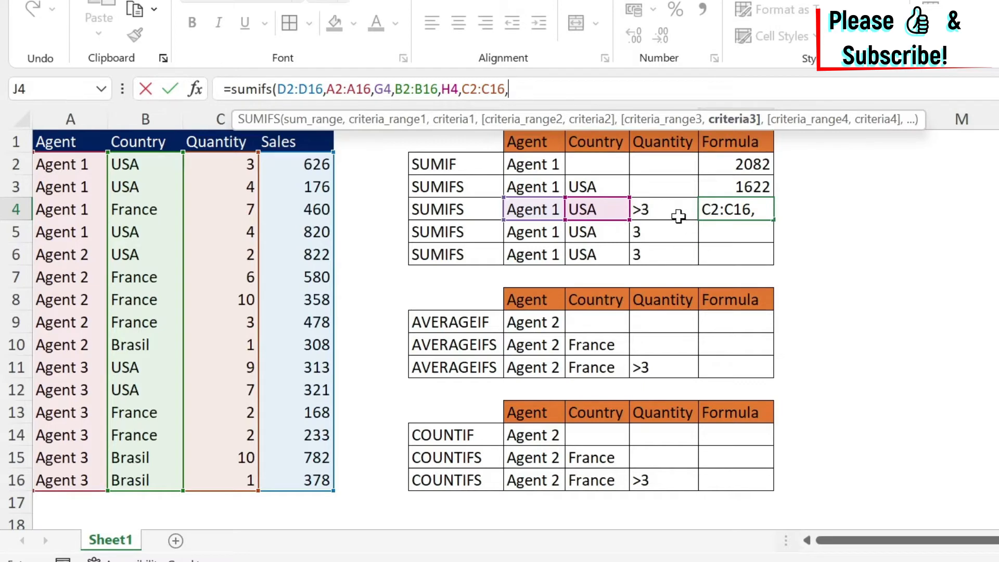
left_click(652, 208)
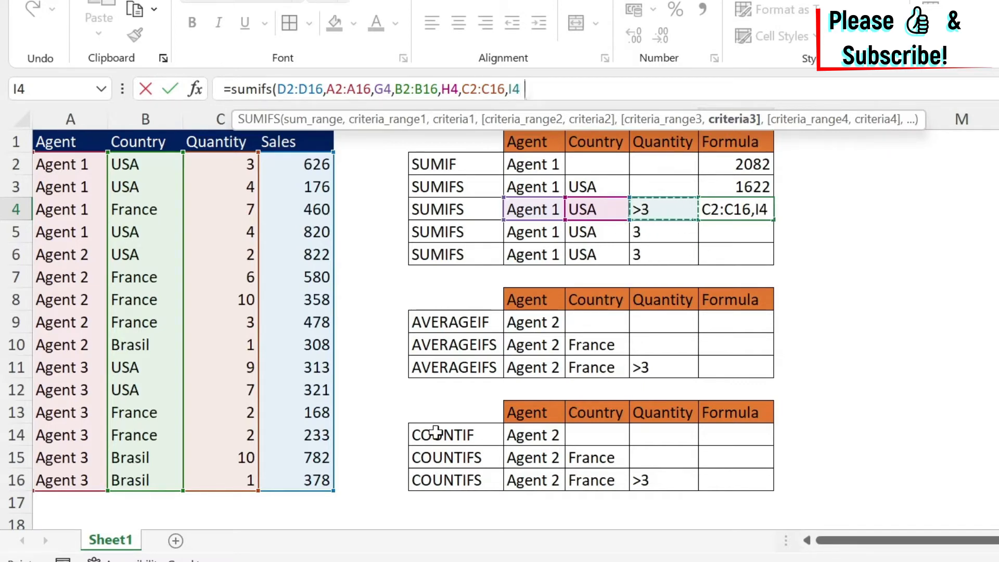
type(")")
key("Return")
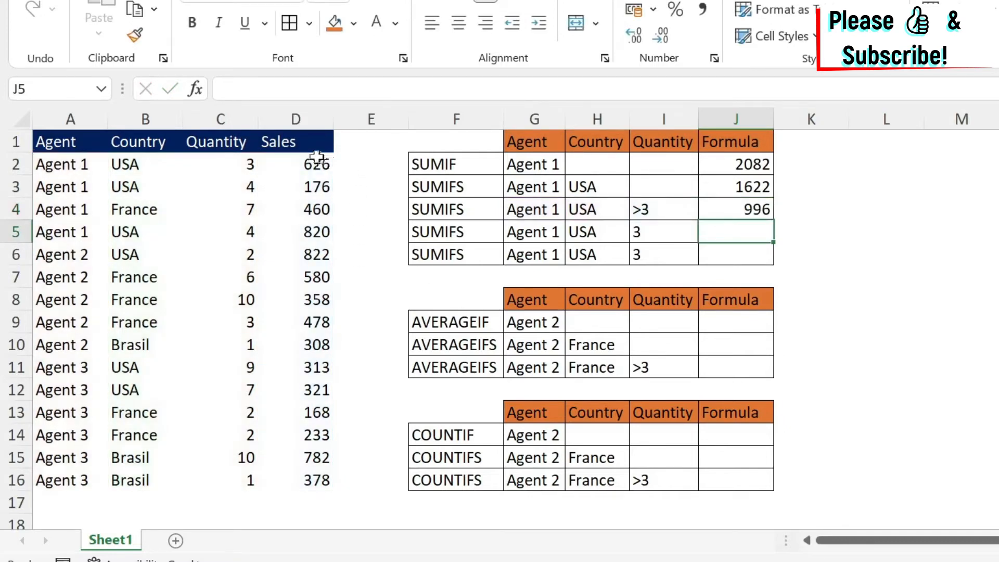
Check the J4 result by selecting the matching sales D3 and D5, its criteria G4:I4, and the quantity criterion I5
left_click(303, 185)
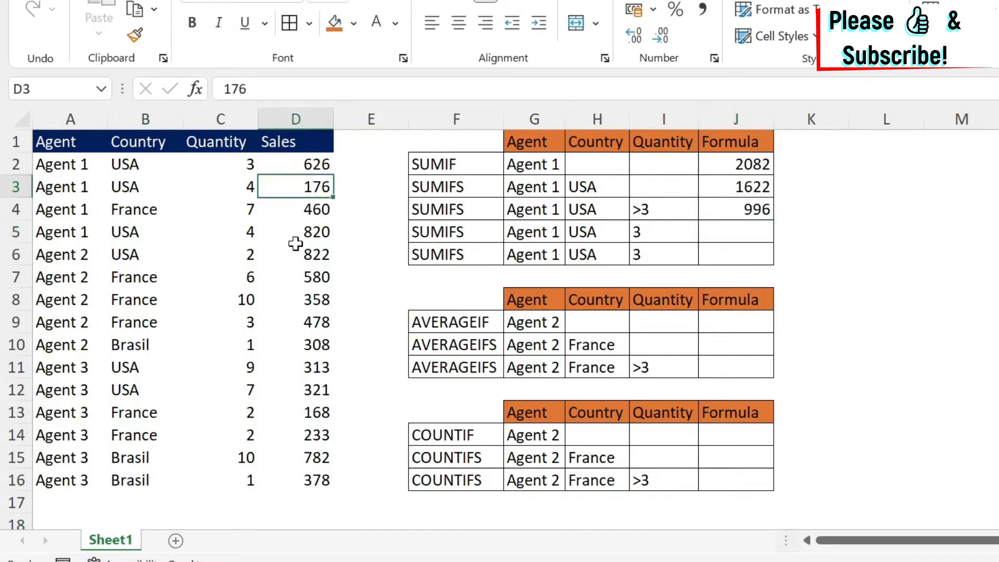
left_click(305, 228, "ctrl")
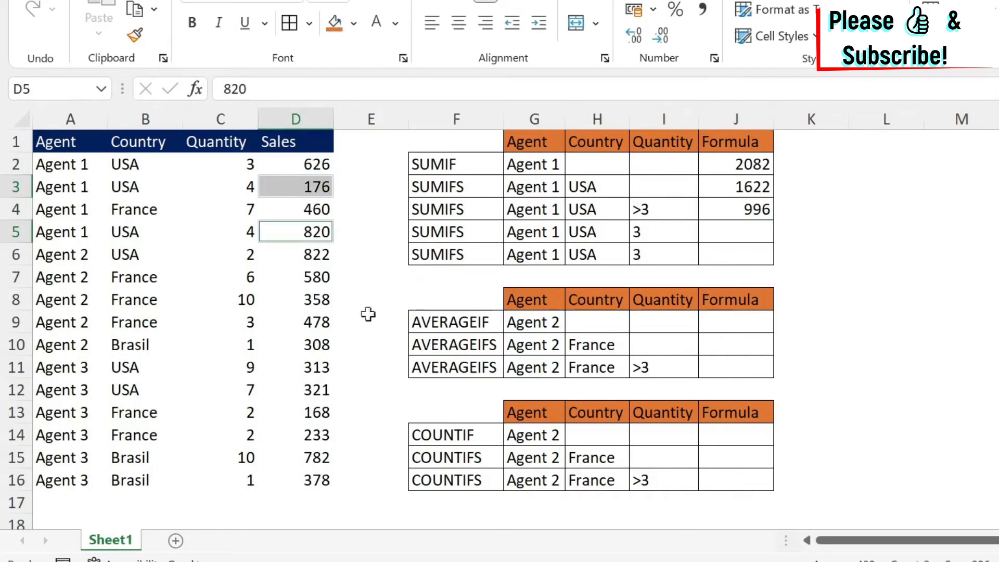
left_click_drag(534, 204, 647, 208)
left_click(643, 225)
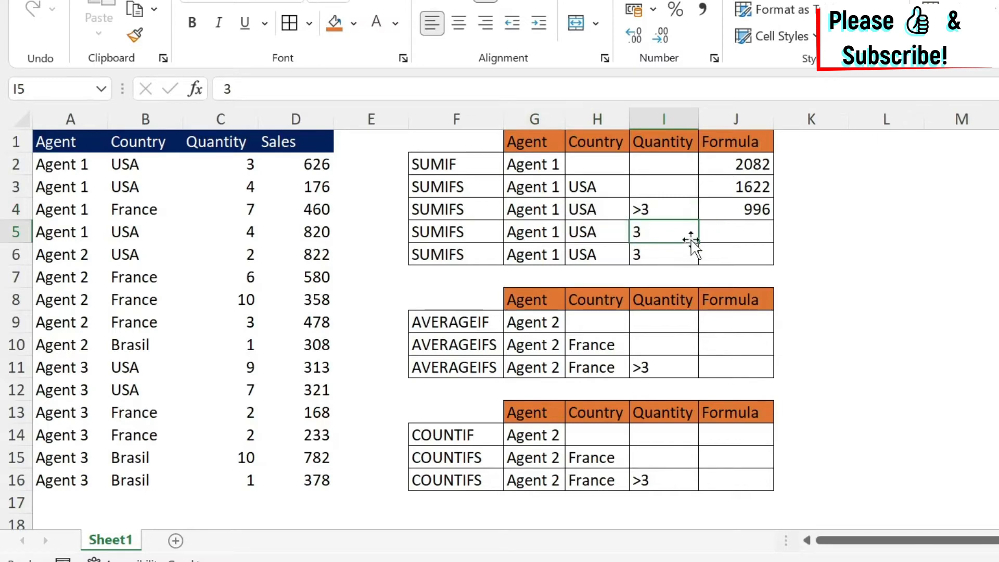
Copy the full SUMIFS formula text from J4 and paste it into J5 with its references unshifted
left_click(728, 207)
left_click_drag(531, 89, 151, 96)
key("ctrl+c")
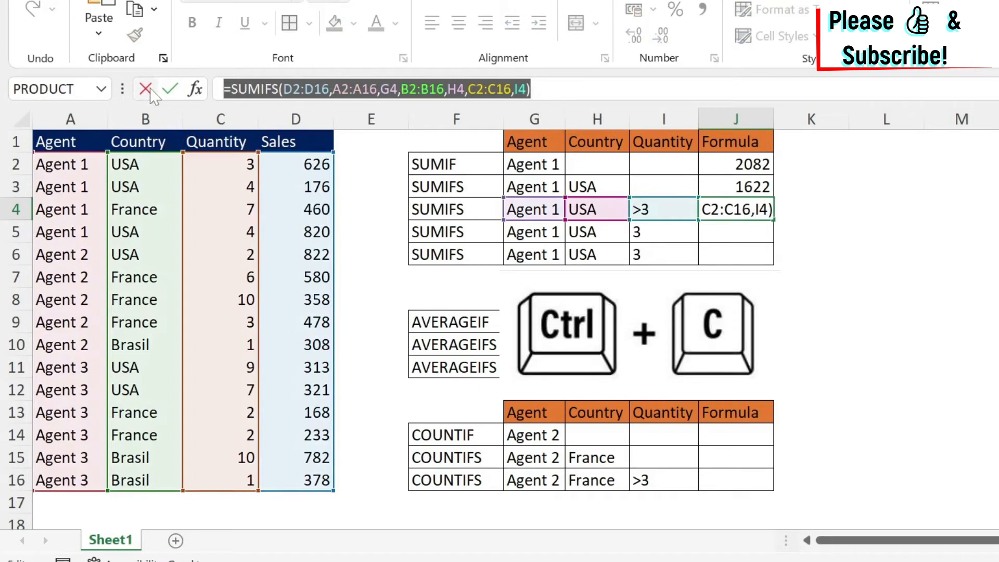
key("Escape")
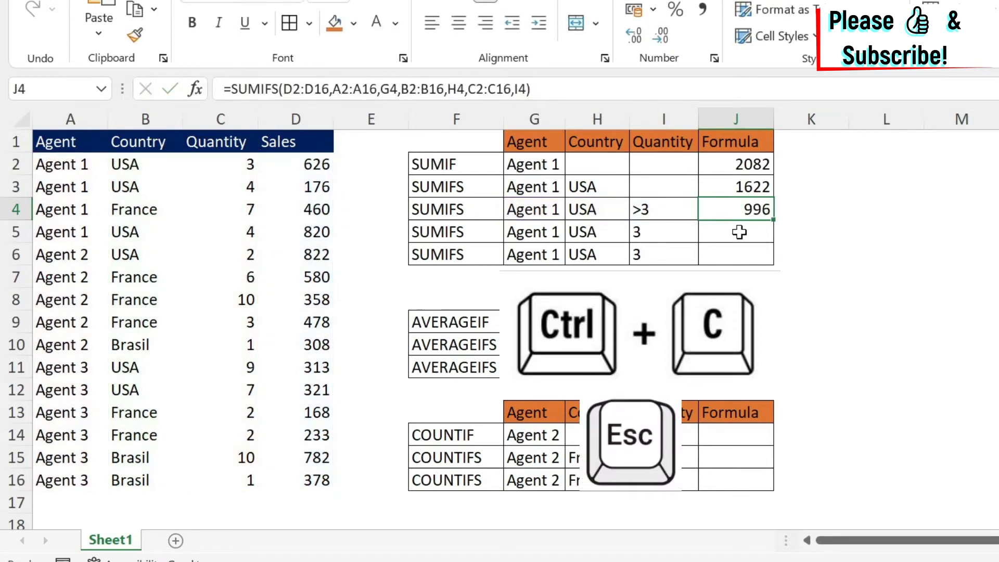
left_click(739, 232)
left_click(376, 89)
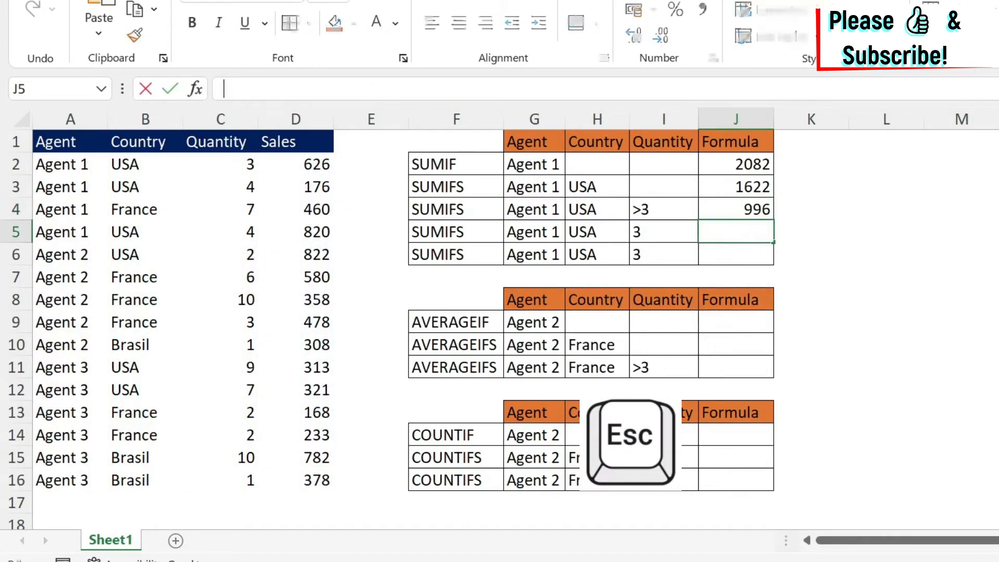
key("ctrl+v")
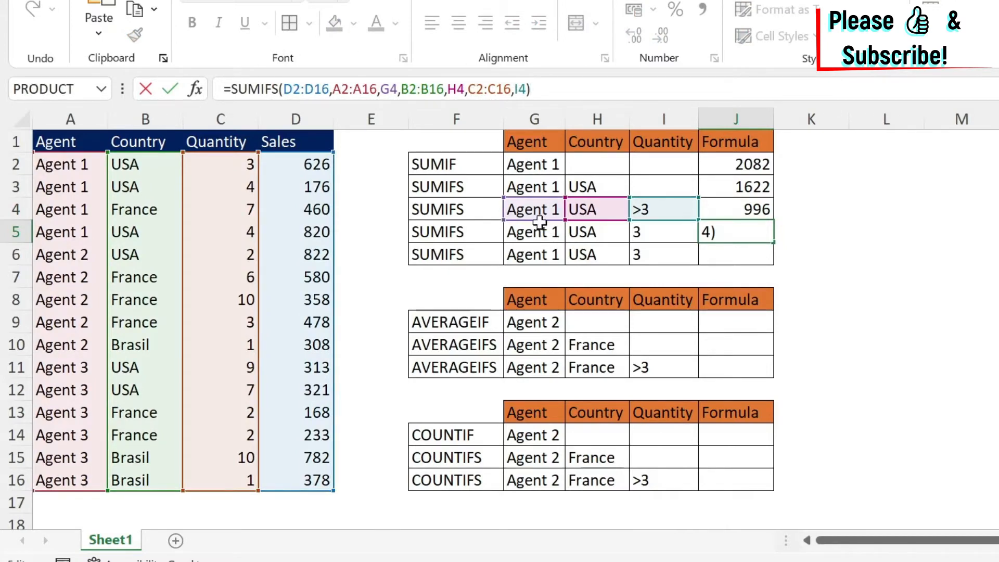
Repoint the J5 criteria to G5, H5 and I5, and make the quantity criterion ">"&I5
left_click_drag(541, 229, 598, 233)
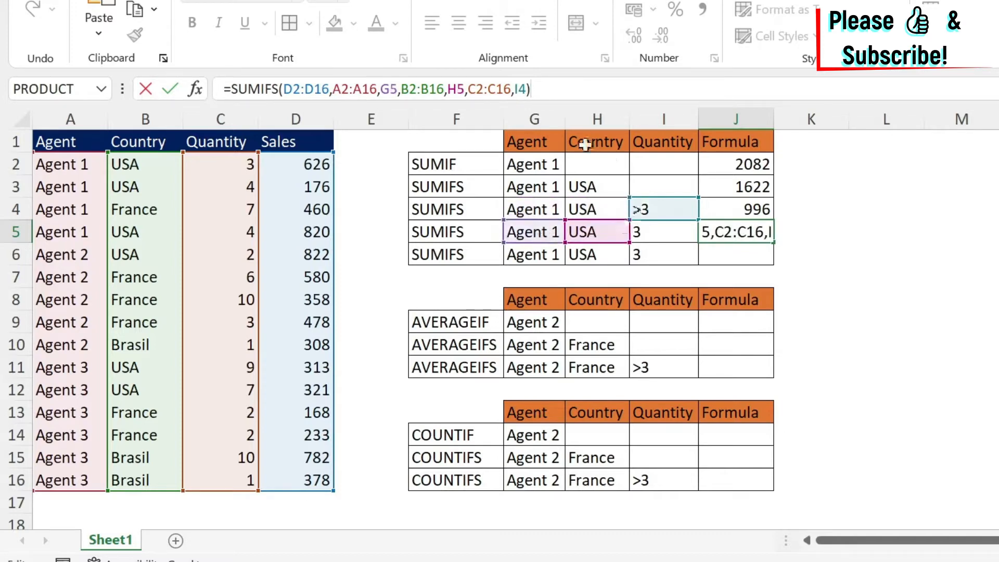
left_click_drag(666, 219, 665, 234)
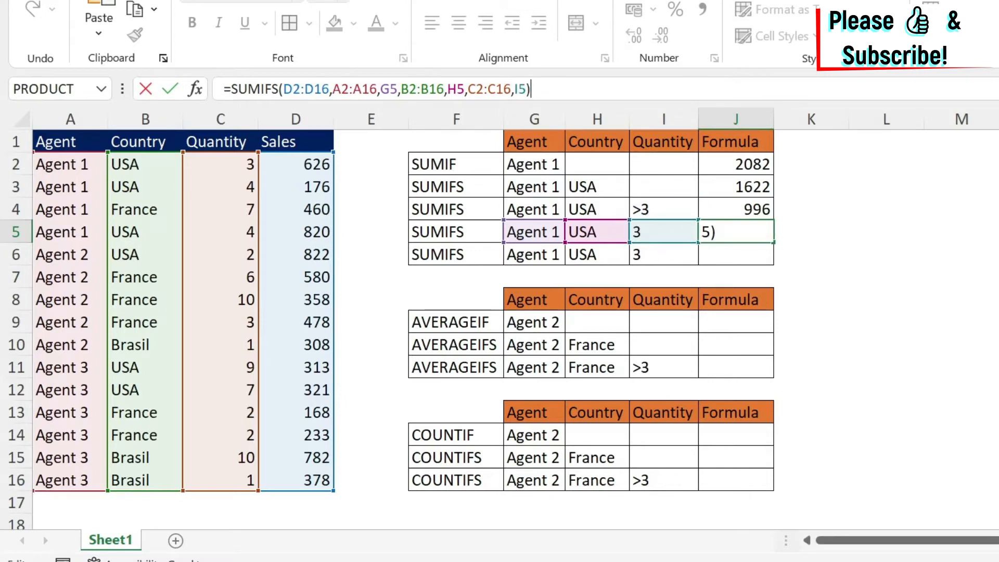
key("Left")
key("Left")
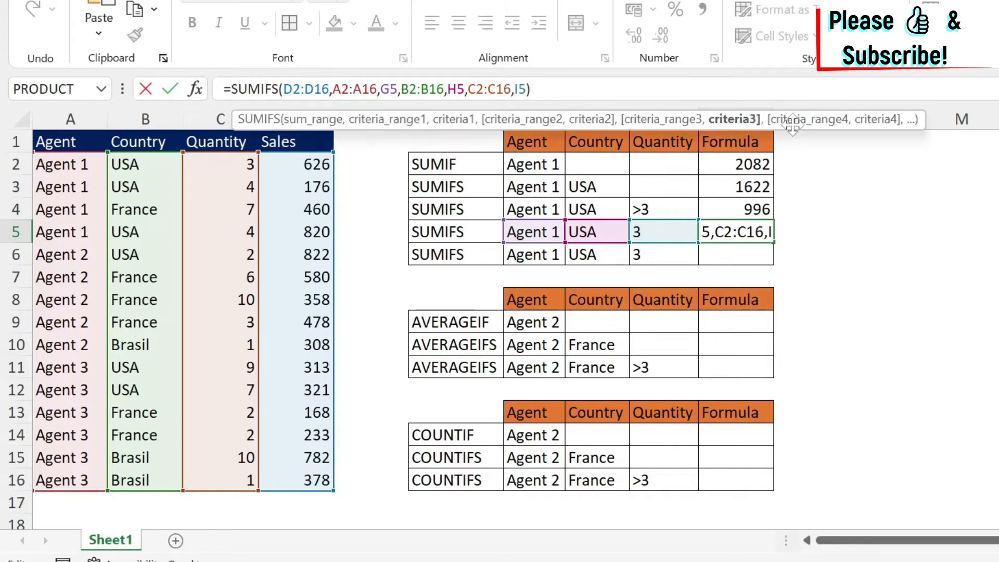
type("\"")
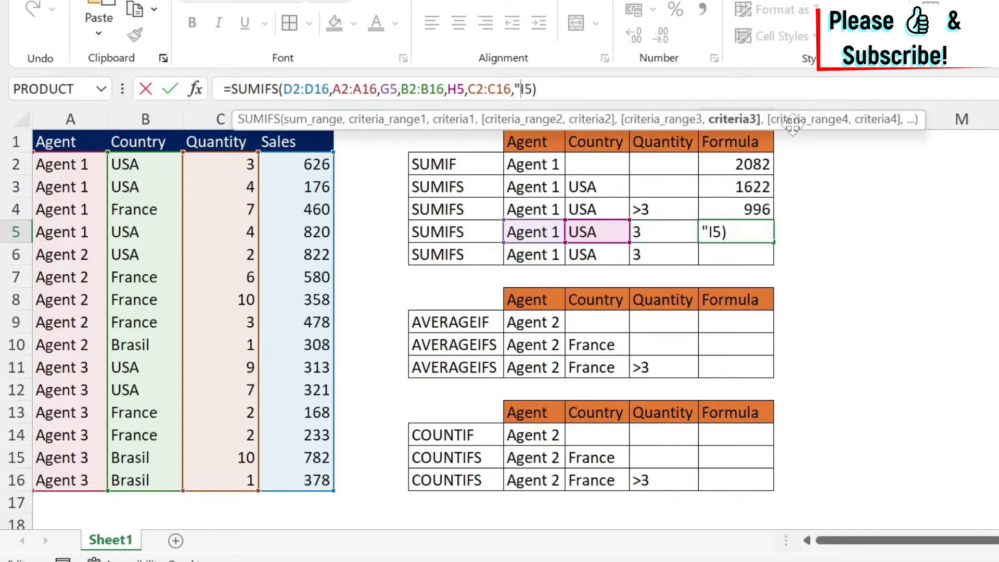
type(">\"&")
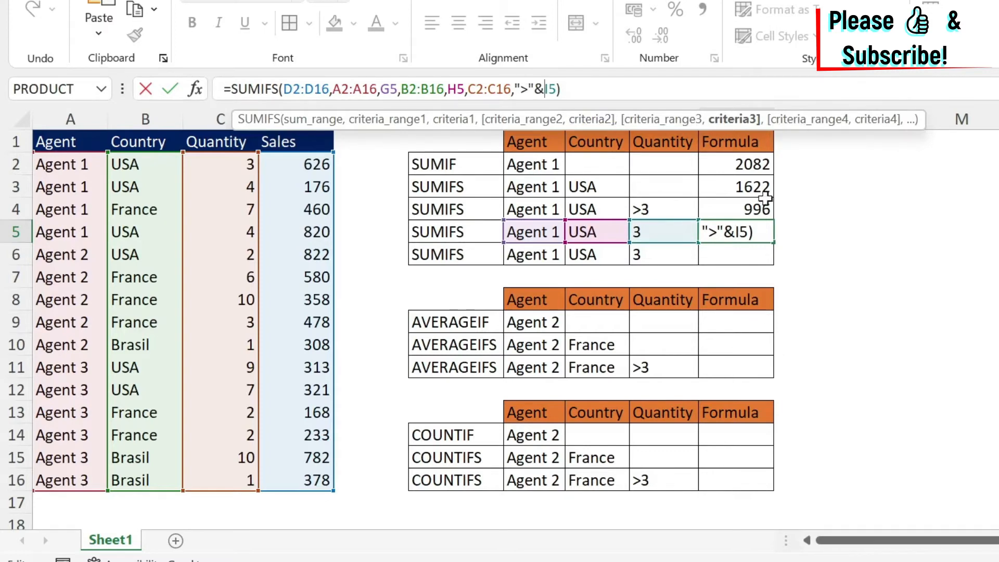
key("Return")
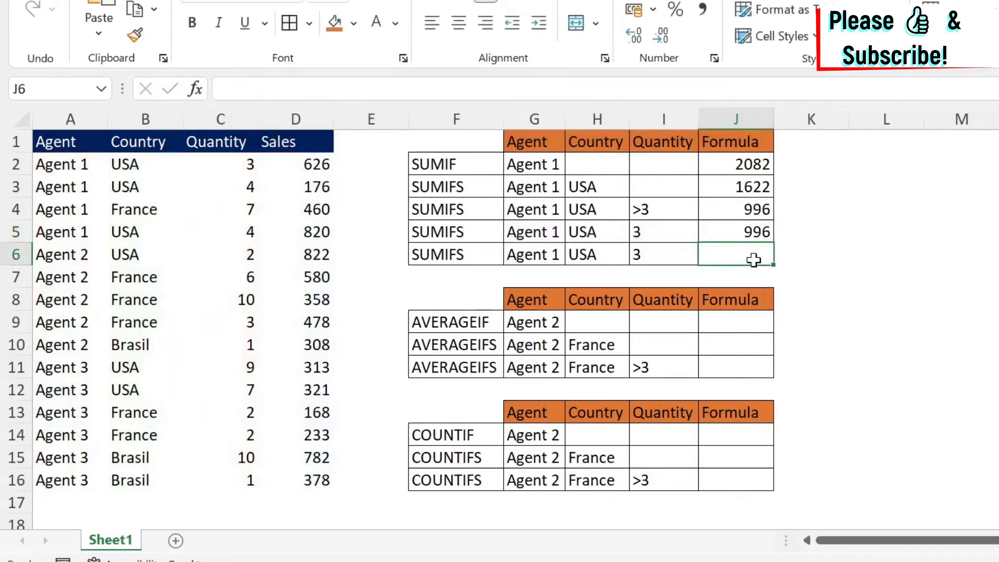
Copy the full SUMIFS formula text from J5 and paste it into J6
left_click(736, 229)
triple_click(573, 89)
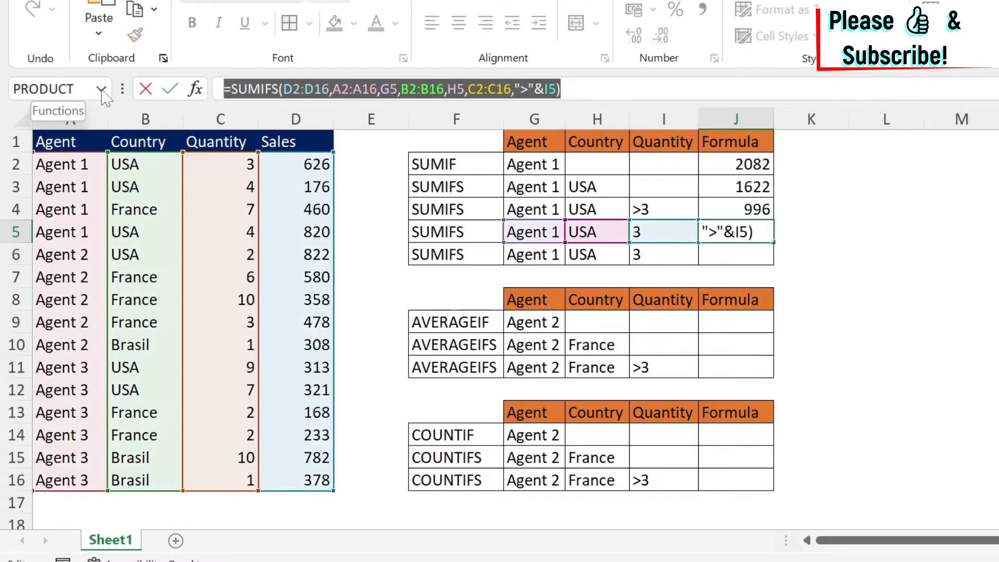
key("ctrl+c")
key("Escape")
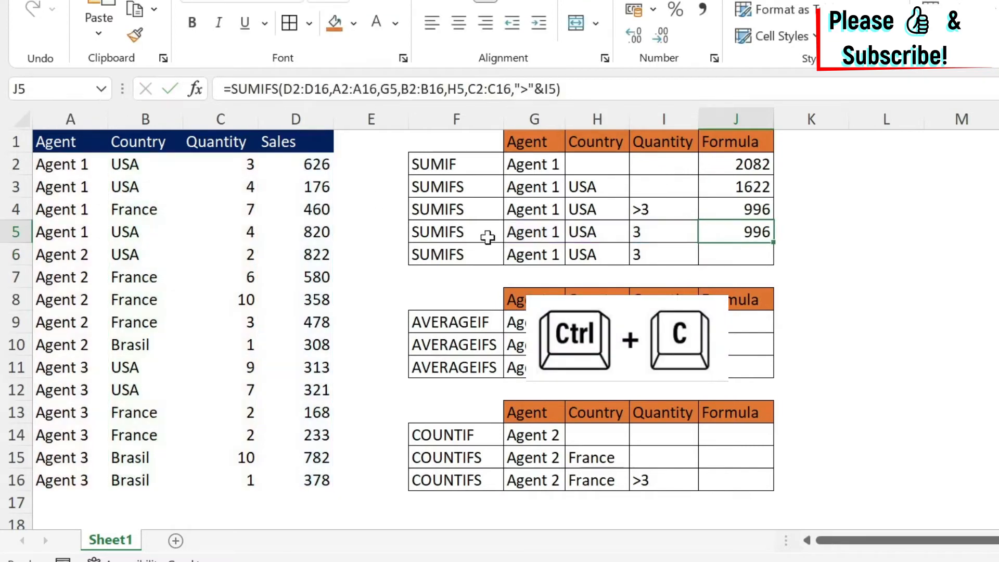
left_click(761, 253)
key("ctrl+v")
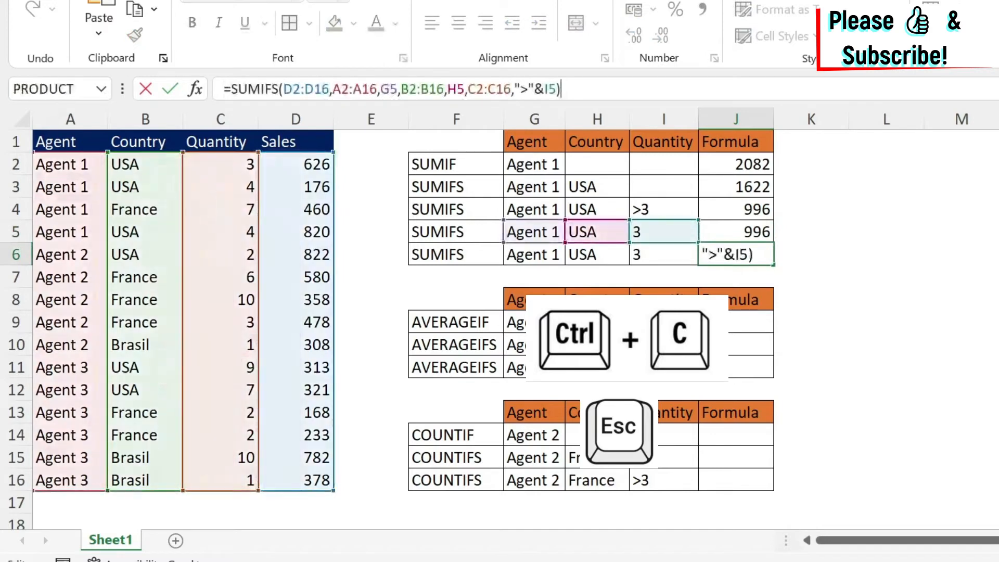
Replace the quantity criterion in the J6 SUMIFS formula with the literal ">3"
left_click(548, 89)
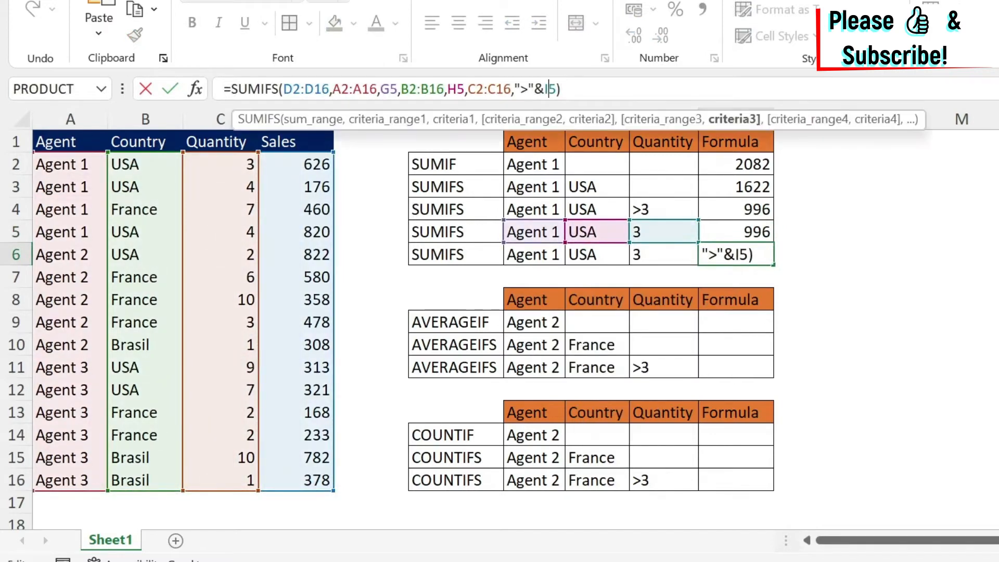
key("BackSpace")
key("BackSpace")
key("BackSpace")
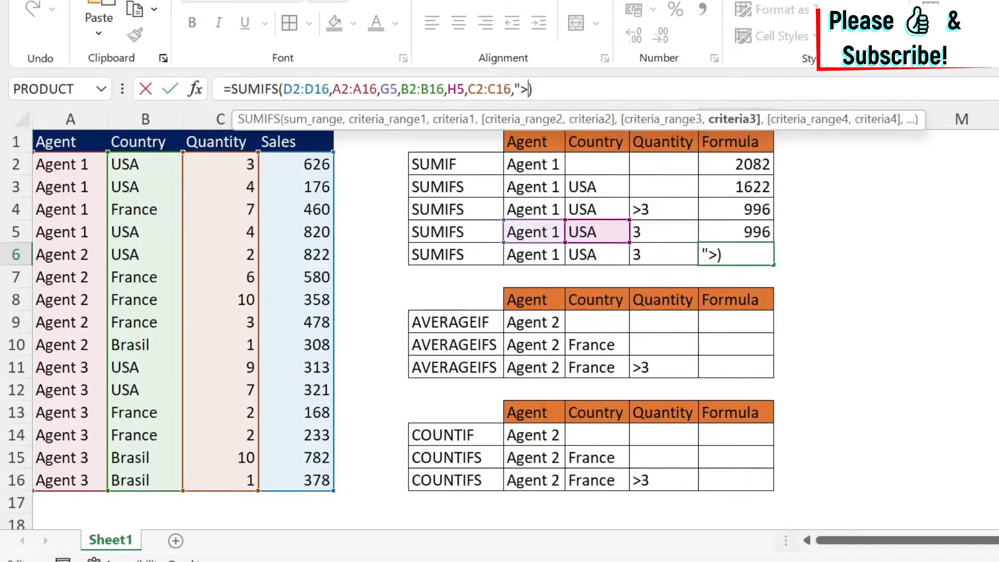
type("3\"")
key("Return")
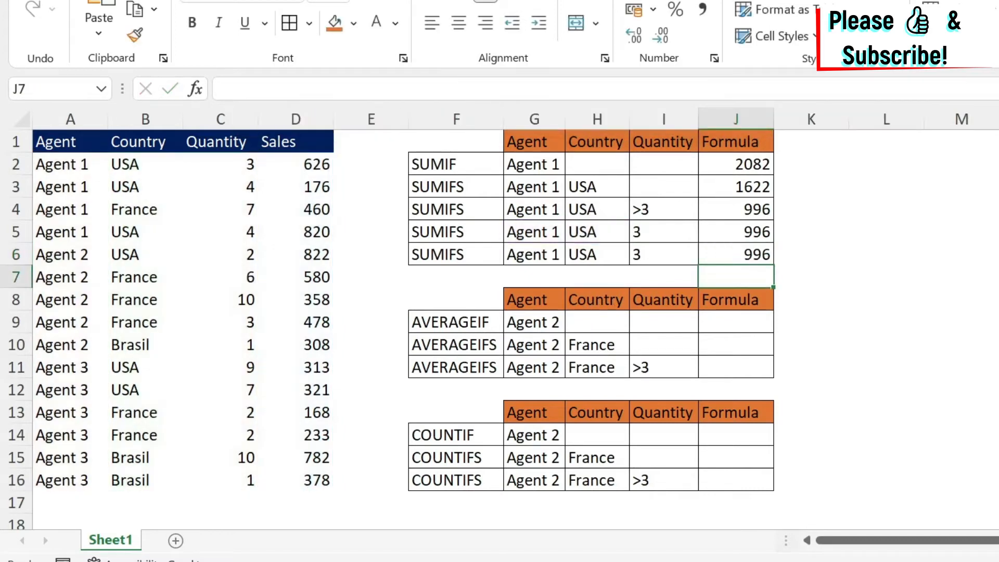
key("Down")
key("Down")
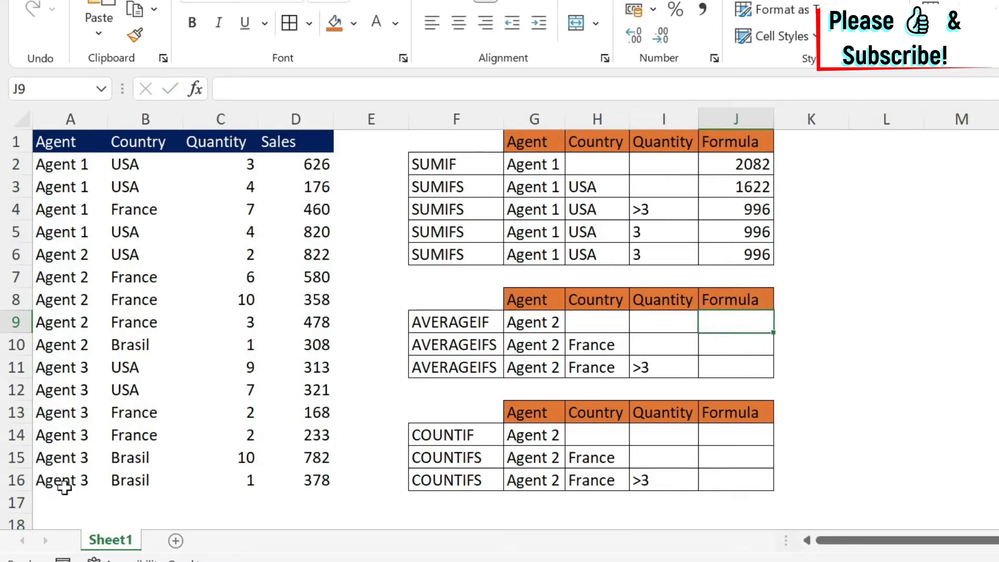
Add a data record in row 17 with Agent 1, USA, quantity 6 and sales 100
left_click(56, 500)
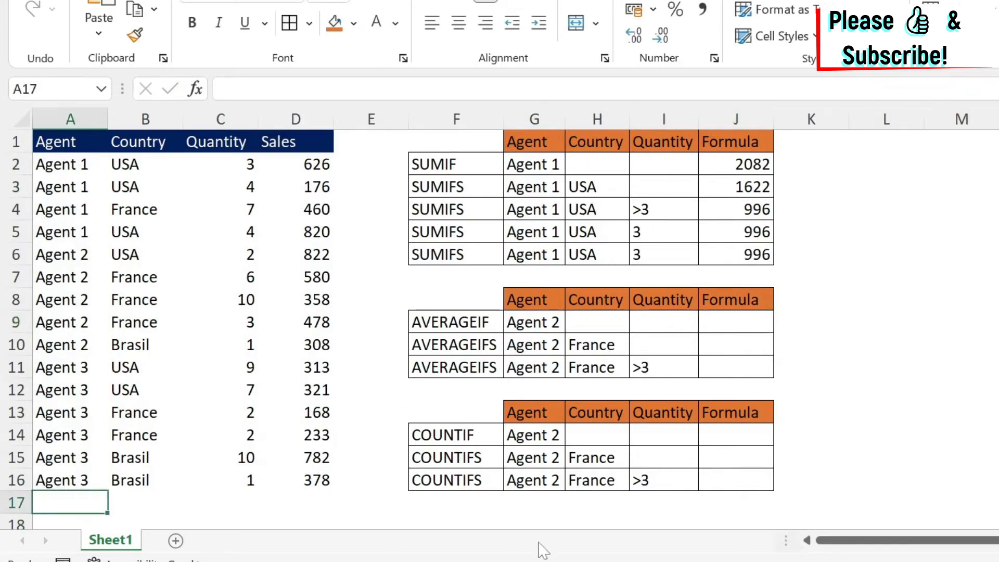
type("Agent 1")
key("Tab")
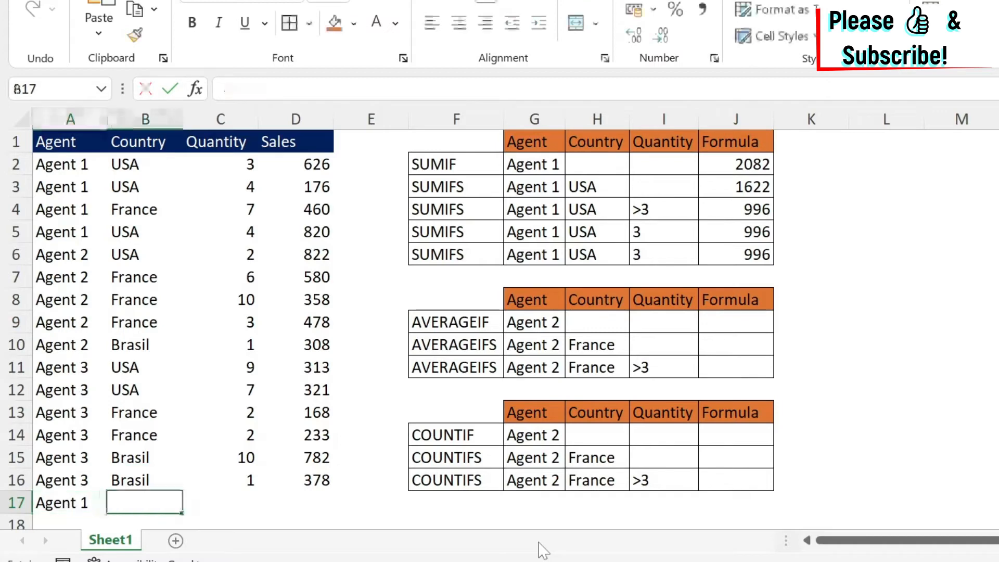
type("USA")
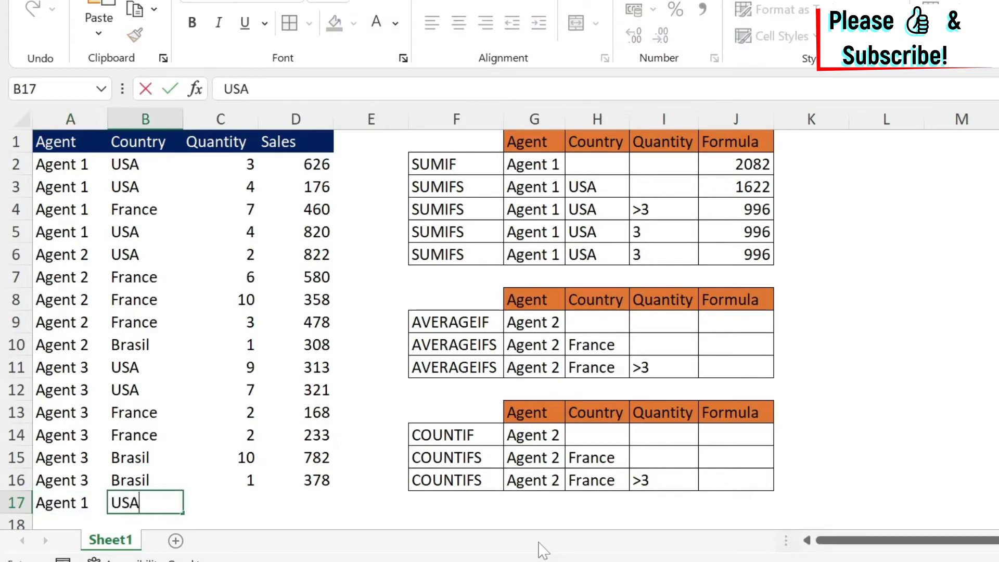
key("Tab")
type("6")
key("Tab")
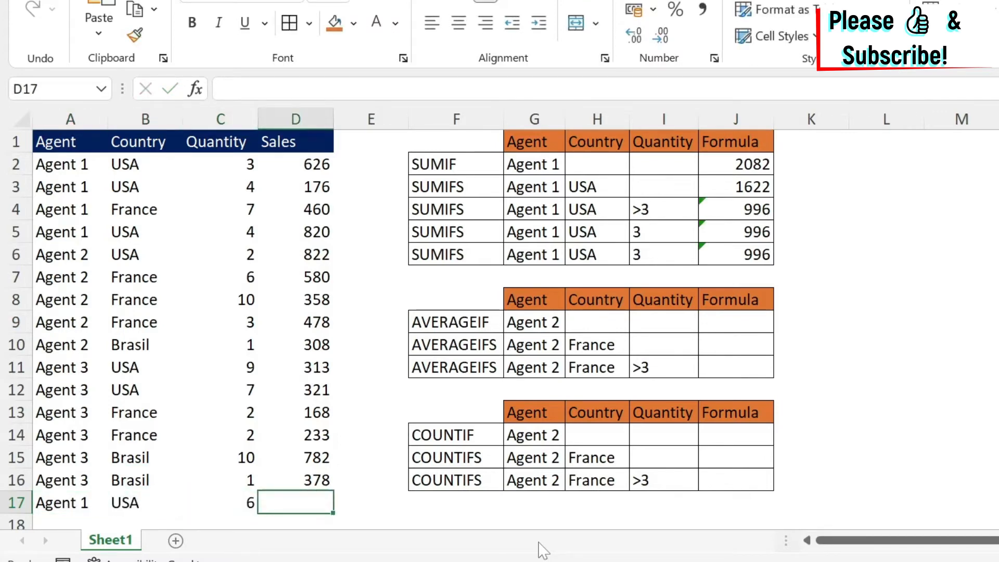
type("100")
key("Down")
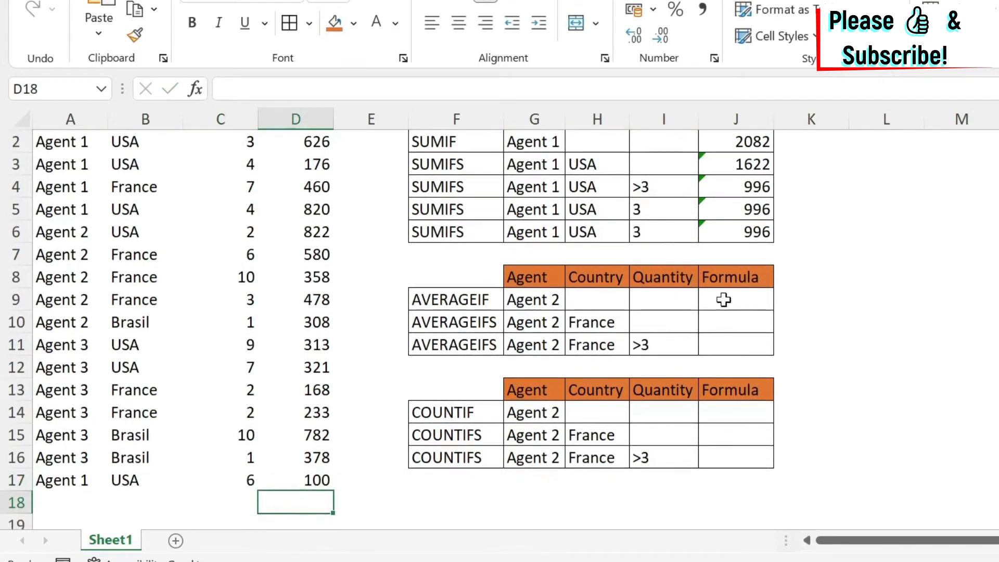
Inspect the cell ranges used in the J2 SUMIF formula against the added record in row 17
scroll(726, 244, "up", 1)
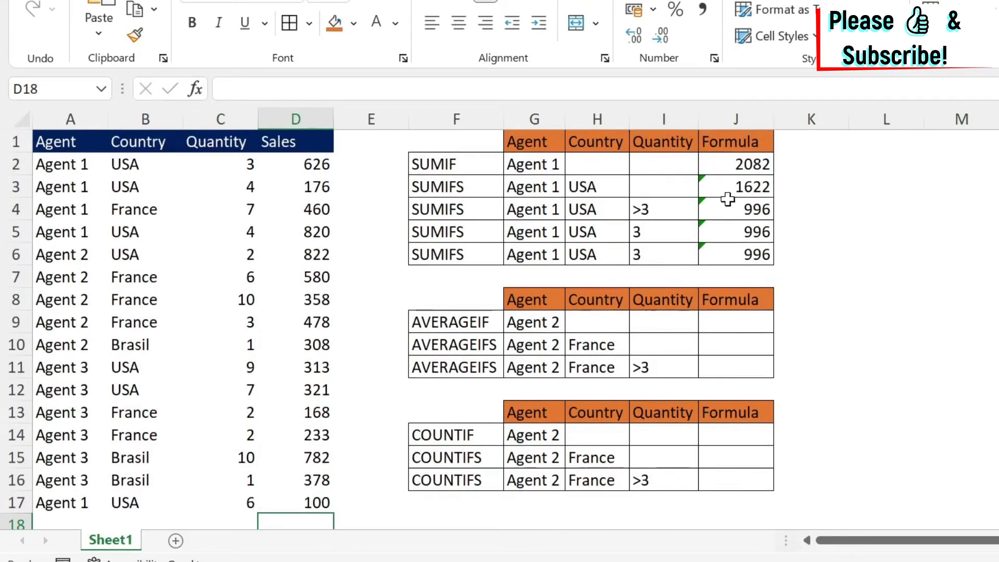
left_click(734, 166)
key("F2")
key("Left")
key("Left")
key("Left")
key("Left")
key("Left")
key("Left")
key("Left")
key("Left")
key("Left")
key("Left")
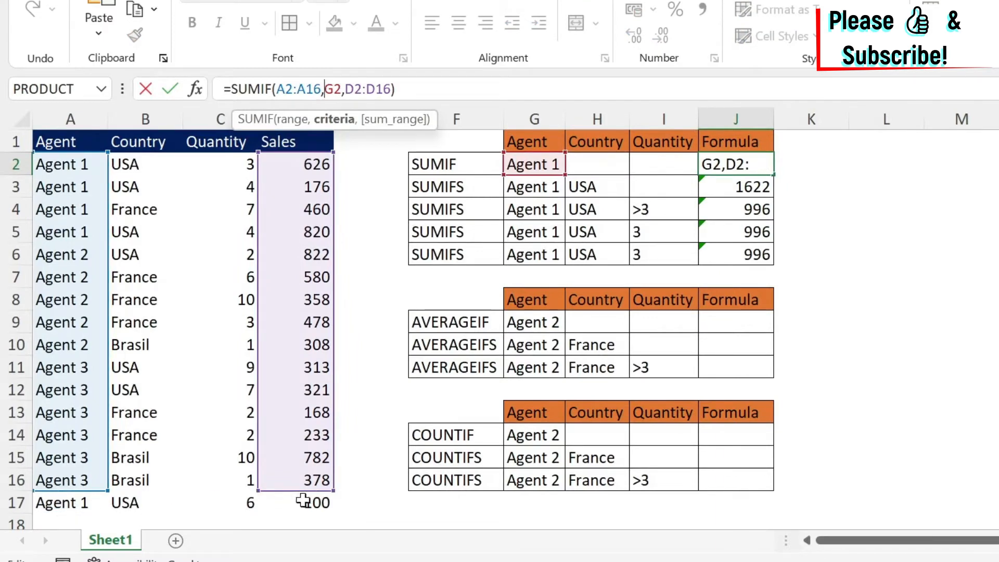
key("Escape")
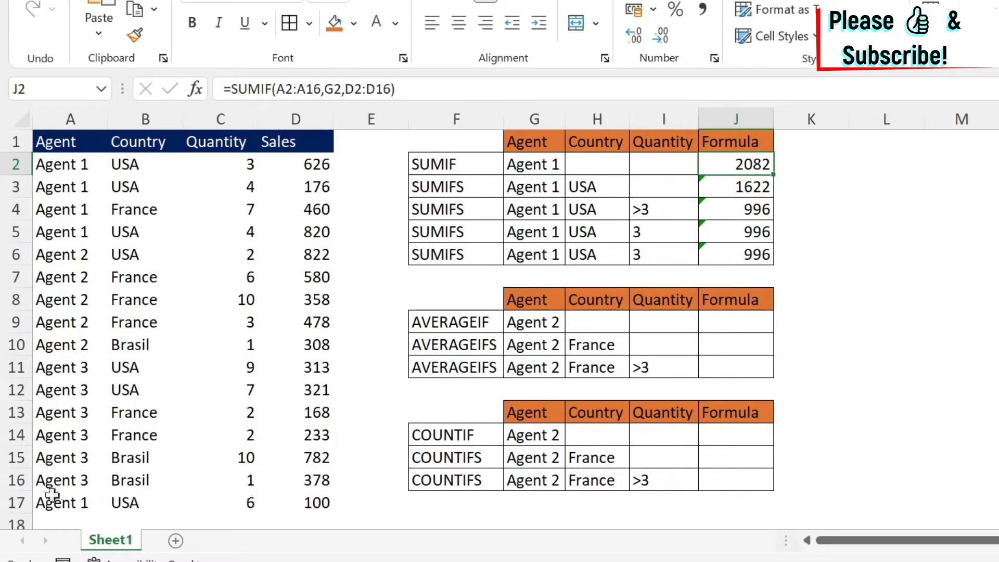
Clear the test record from A17:D17
left_click_drag(44, 502, 283, 501)
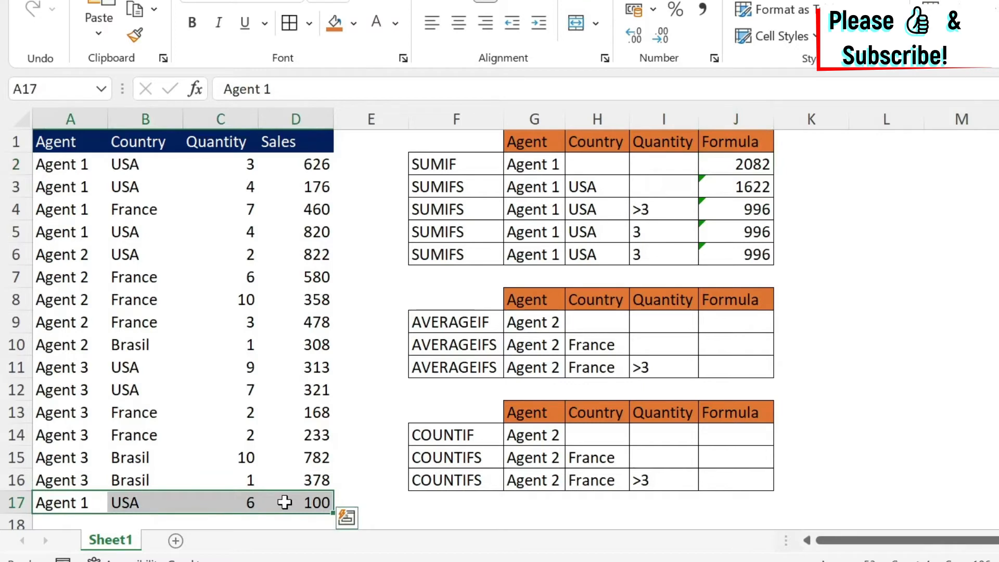
key("Delete")
Start an AVERAGEIF formula in J9 using the whole of column A as the criteria range
left_click(729, 323)
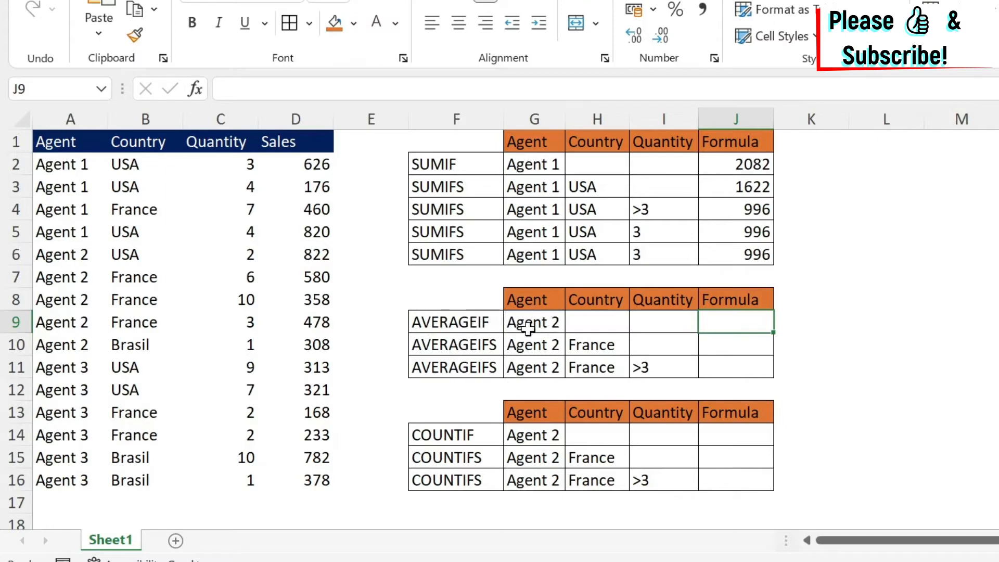
left_click(291, 89)
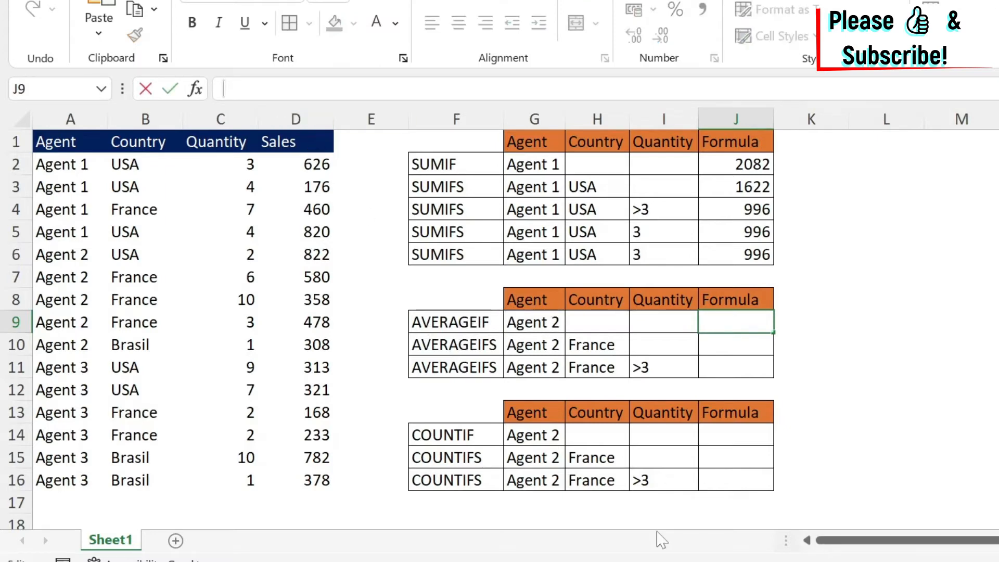
type("=average")
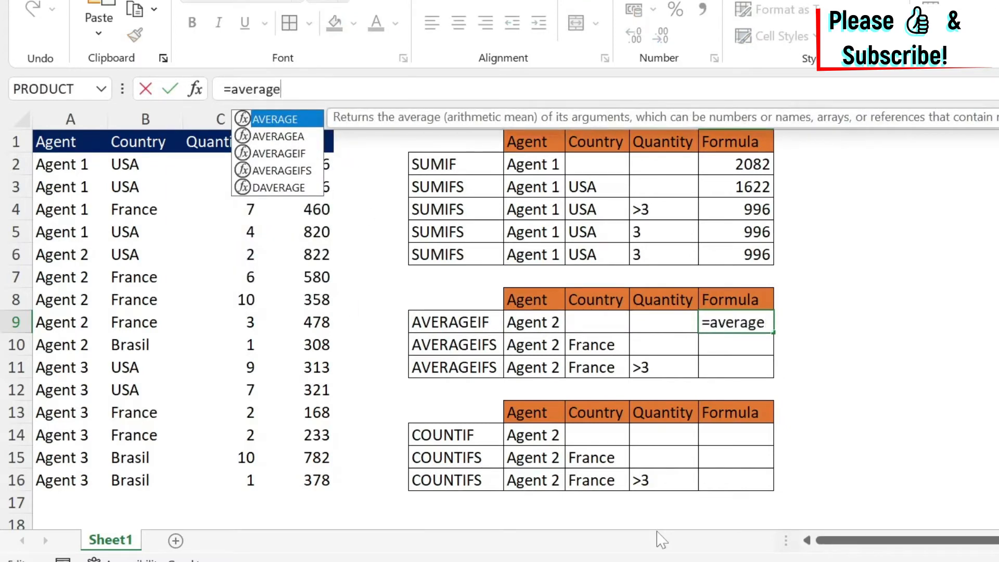
type("if(")
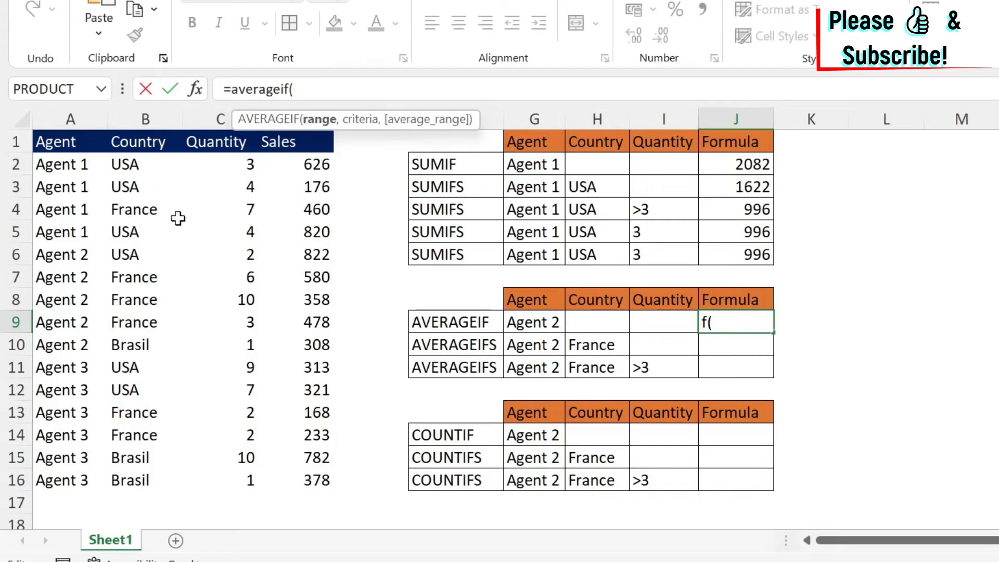
left_click_drag(71, 167, 65, 412)
left_click_drag(64, 166, 65, 480)
left_click(73, 116)
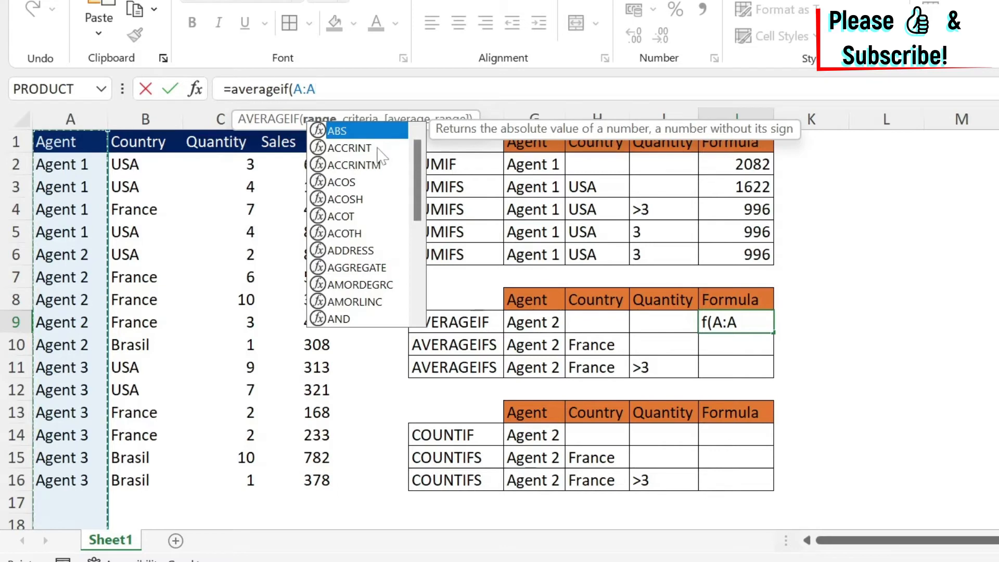
type(",")
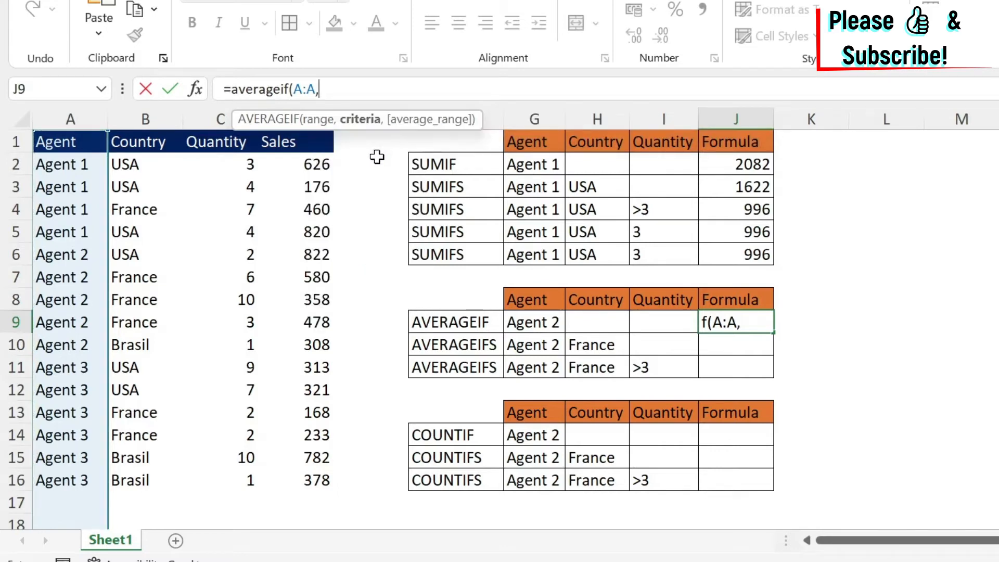
Complete the J9 AVERAGEIF formula with G9 as the criterion and column D as the average range
left_click(532, 318)
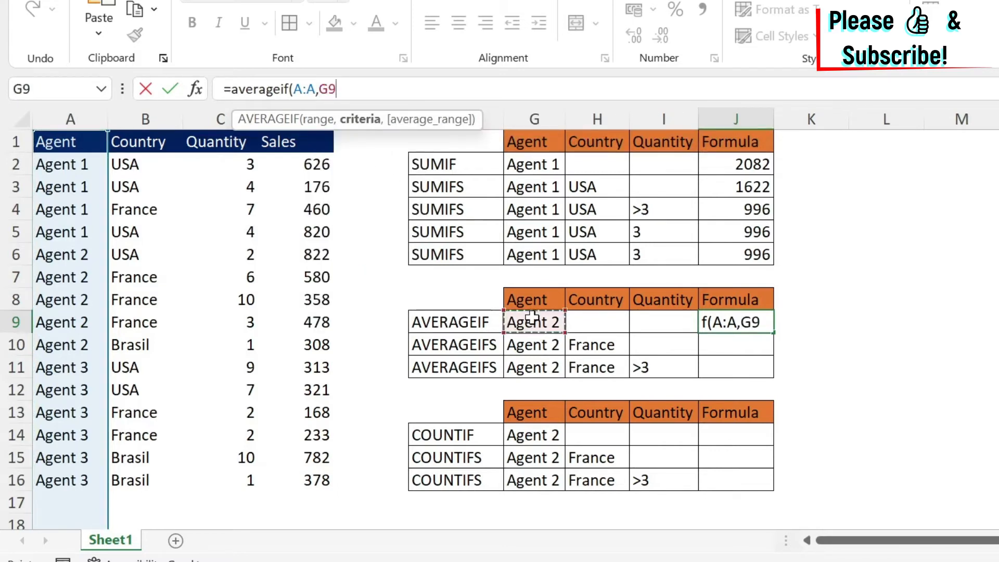
type(",")
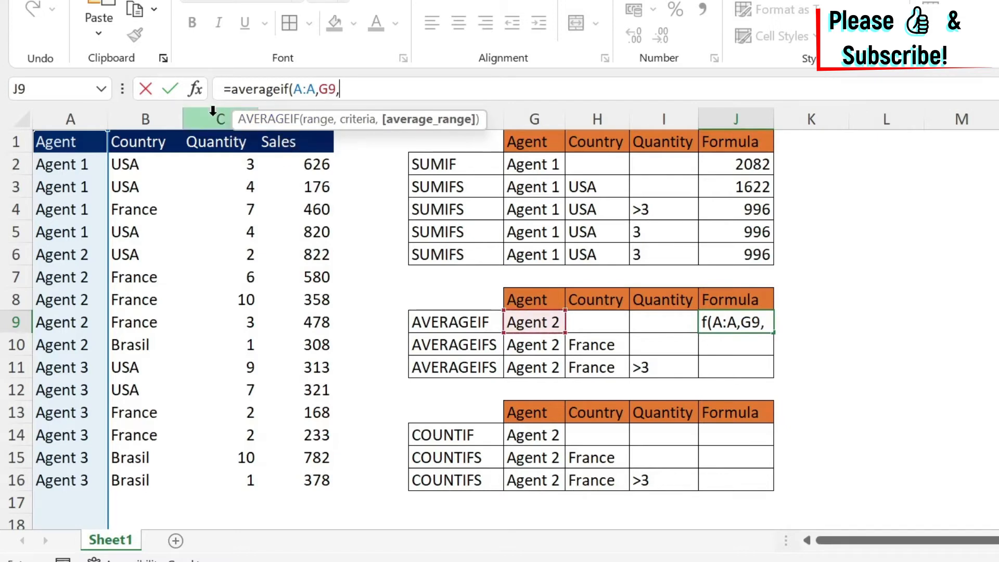
left_click(277, 104)
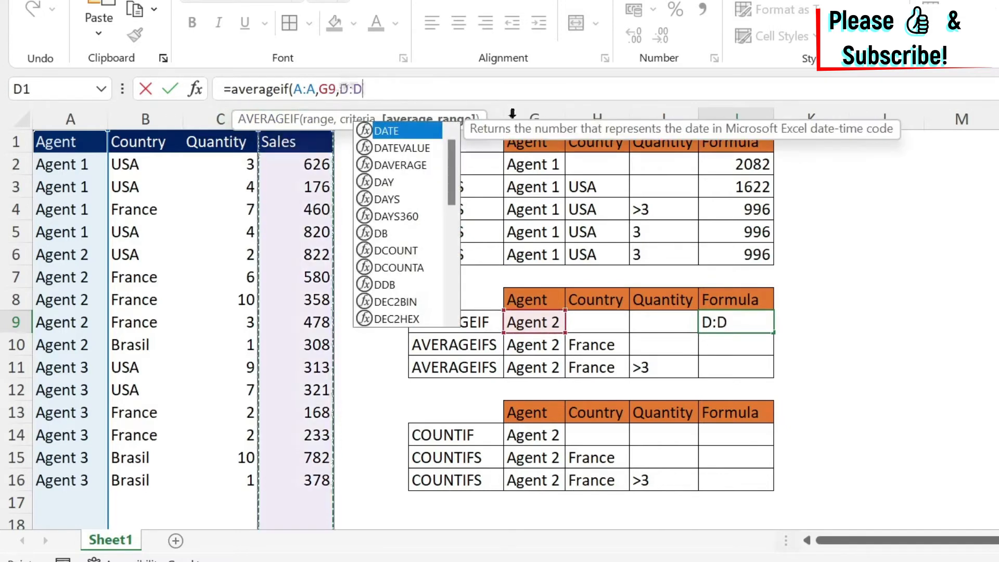
type(")")
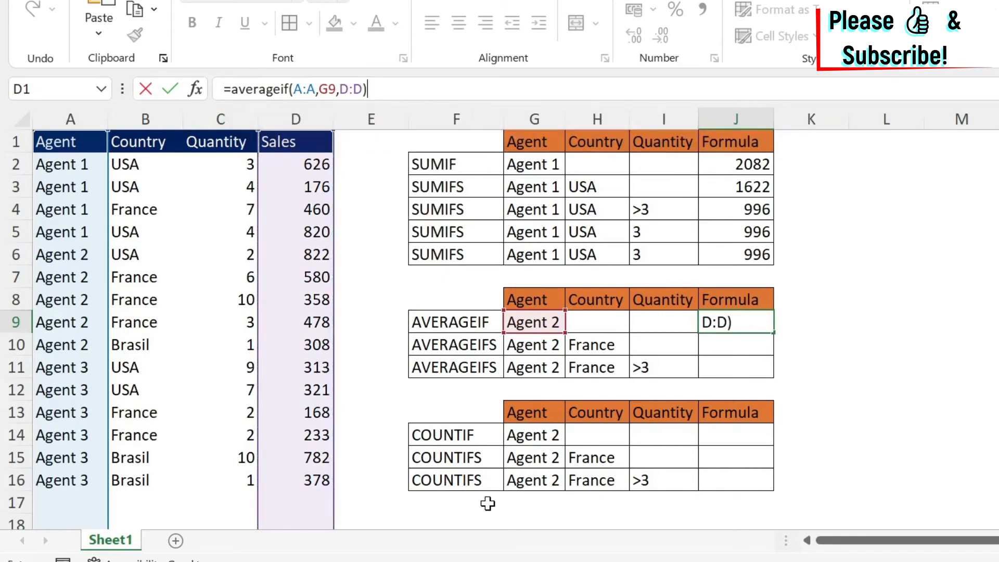
key("Return")
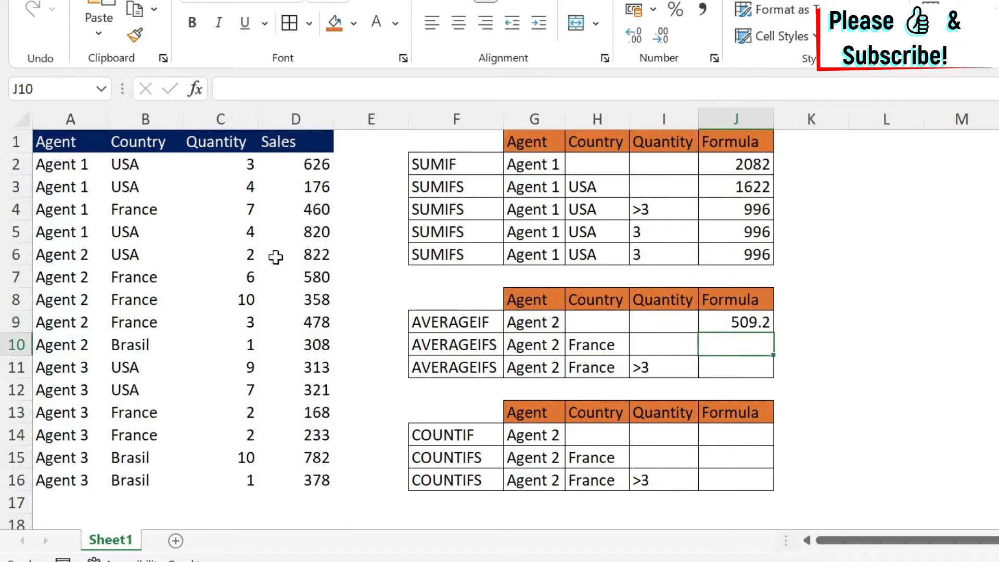
Check the average of the Agent 2 sales in D6:D10 and review the criteria in G10 and H10
left_click_drag(314, 253, 315, 346)
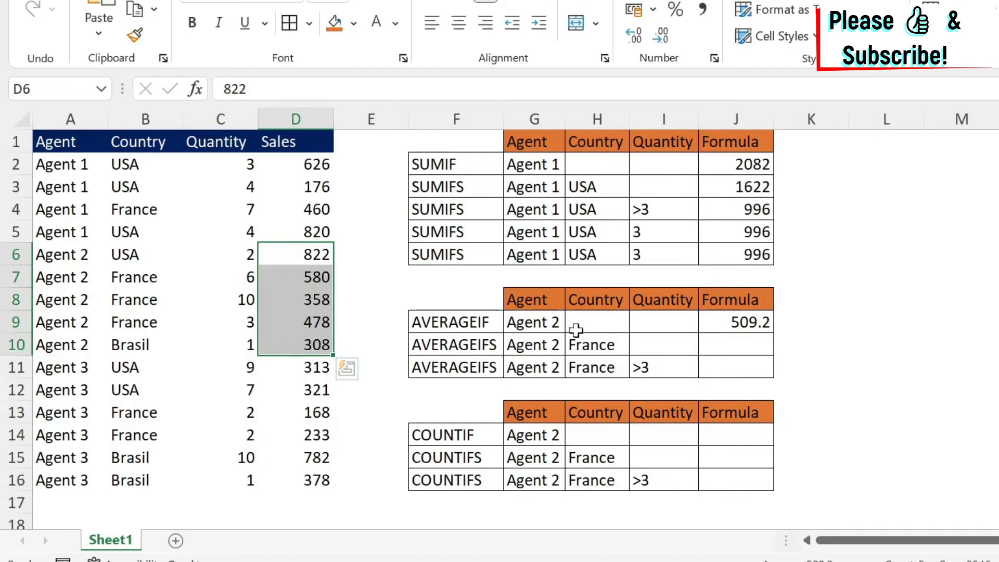
left_click(531, 344)
left_click(596, 339)
Start an AVERAGEIFS formula in J10 that averages column D, with column A matched to G10 as the first criterion
left_click(744, 339)
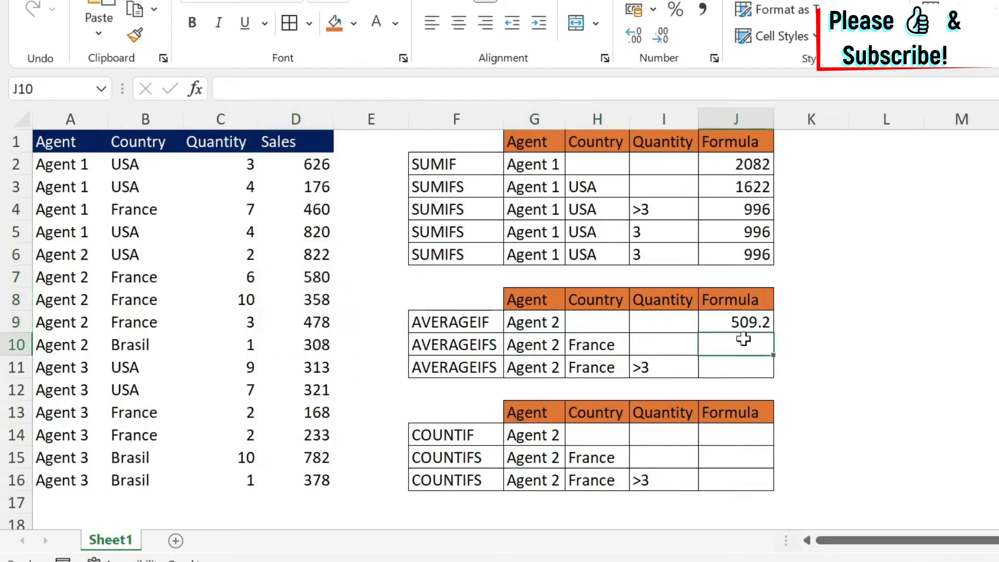
left_click(223, 89)
type("=average")
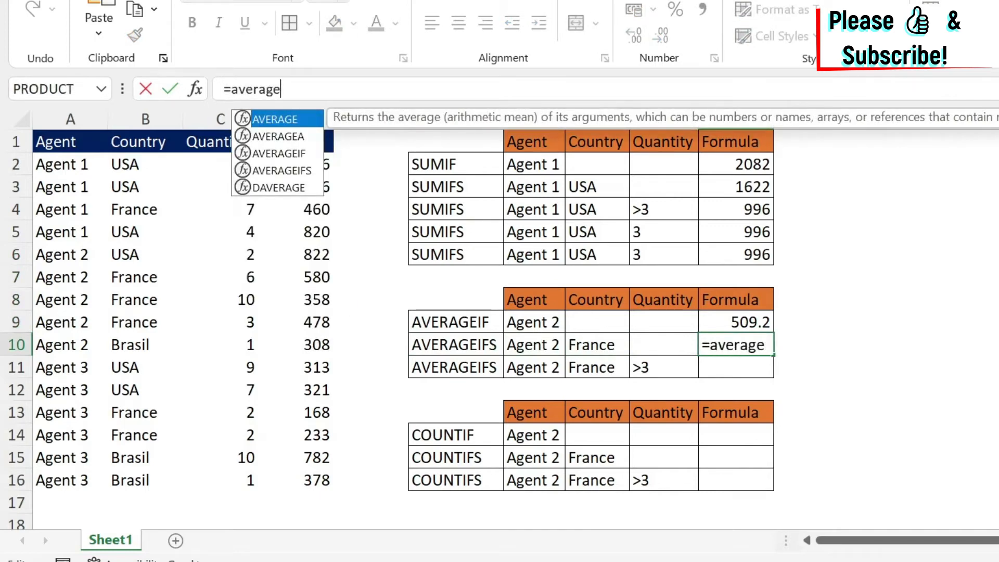
type("ifs(")
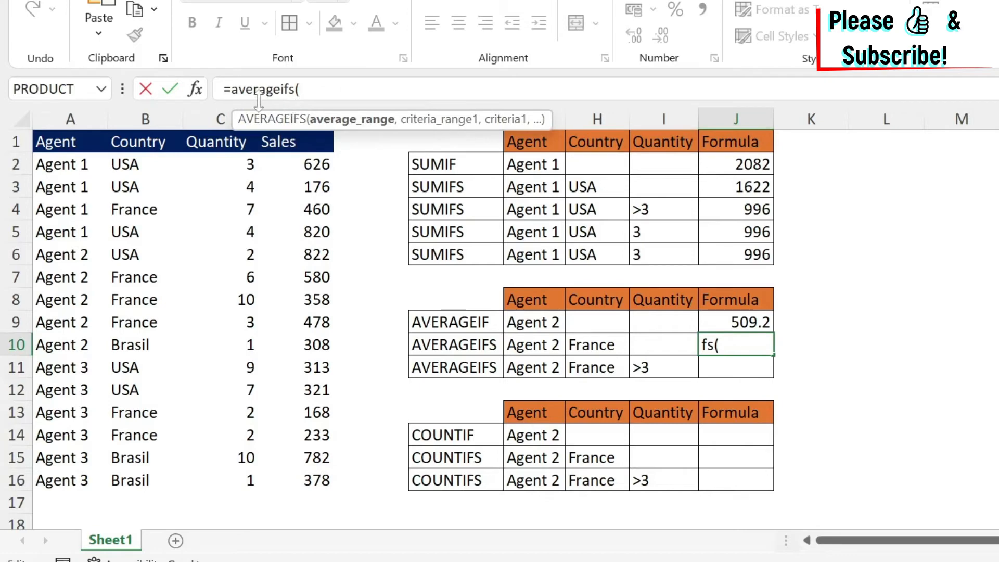
left_click(291, 104)
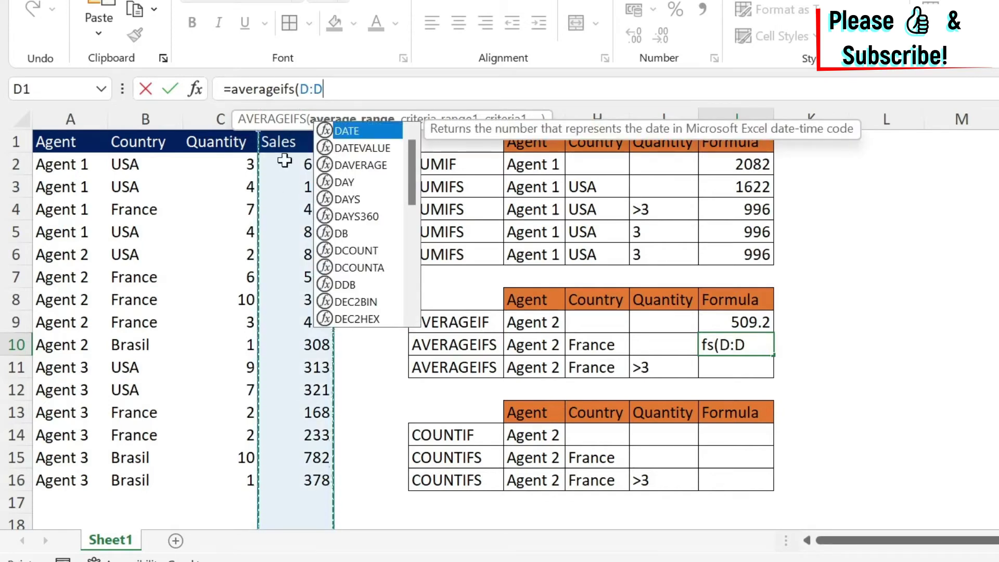
type(",")
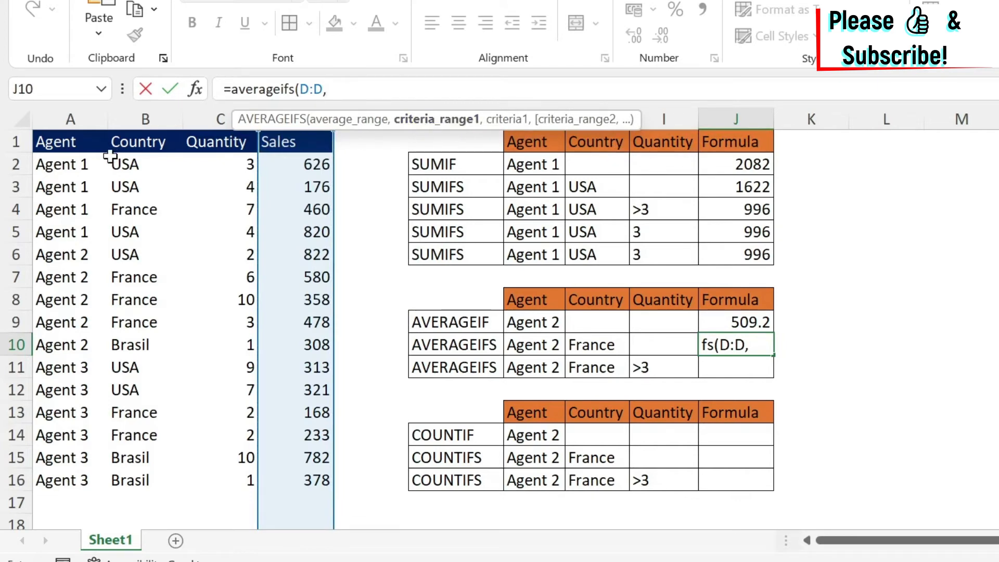
left_click(71, 120)
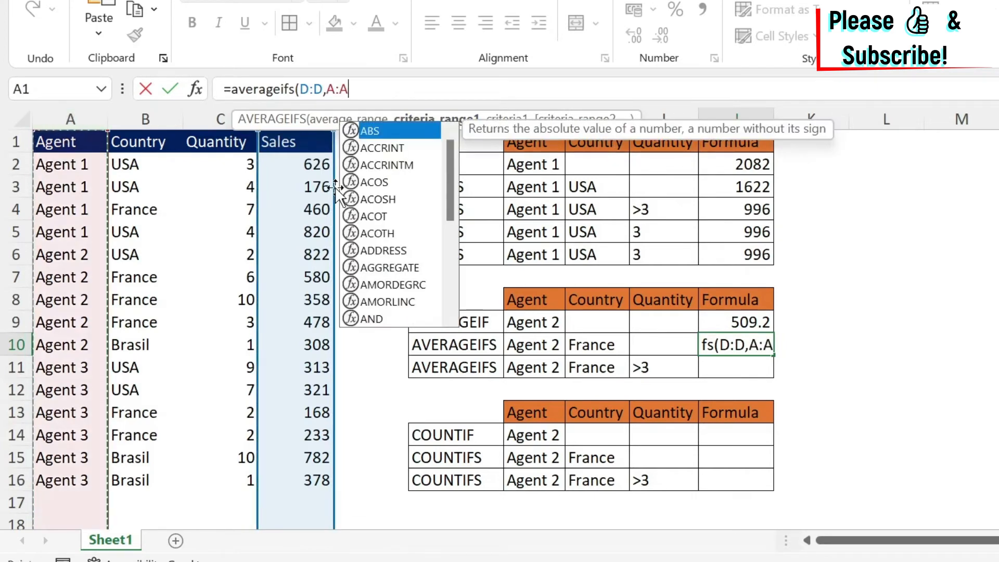
type(",")
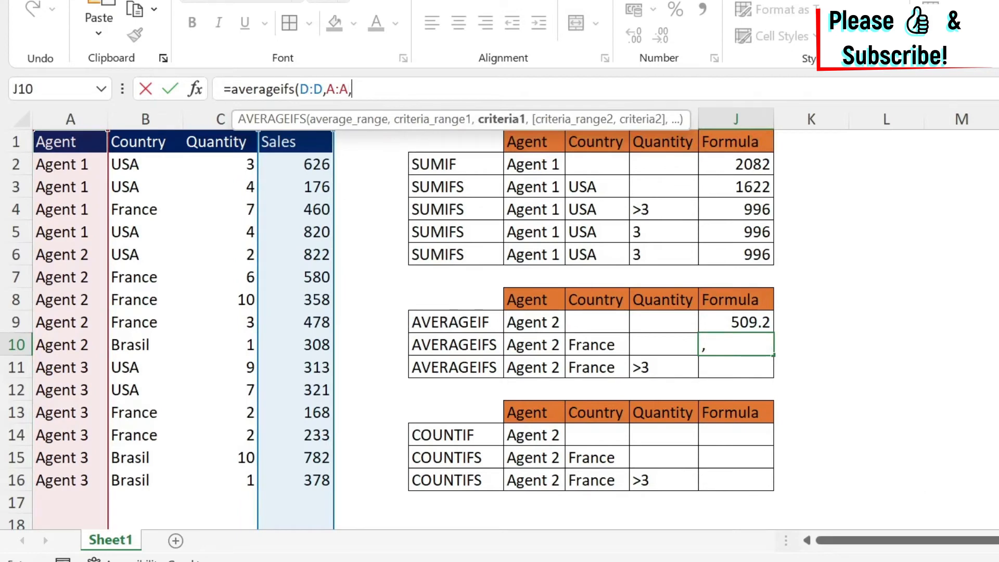
left_click(542, 343)
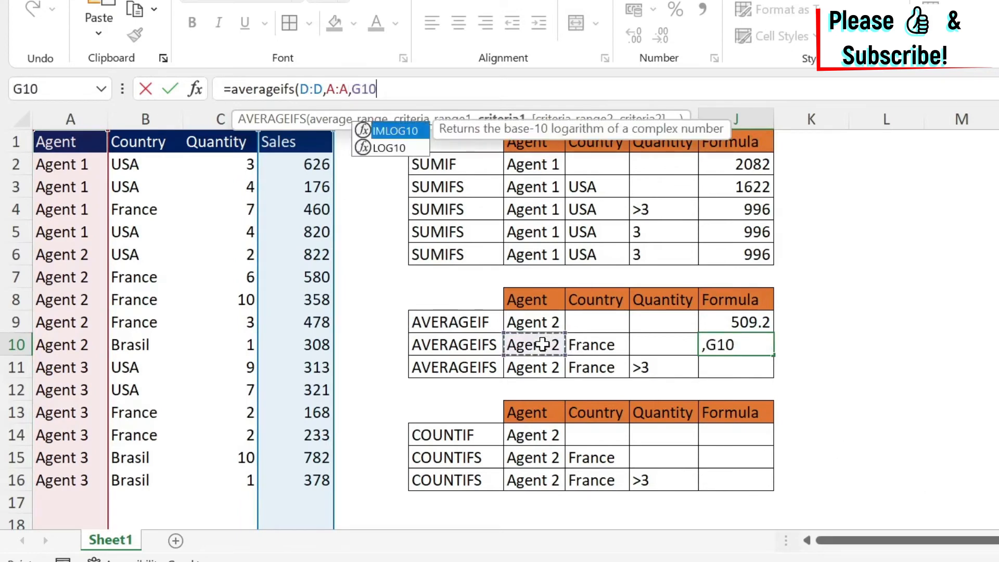
type(",")
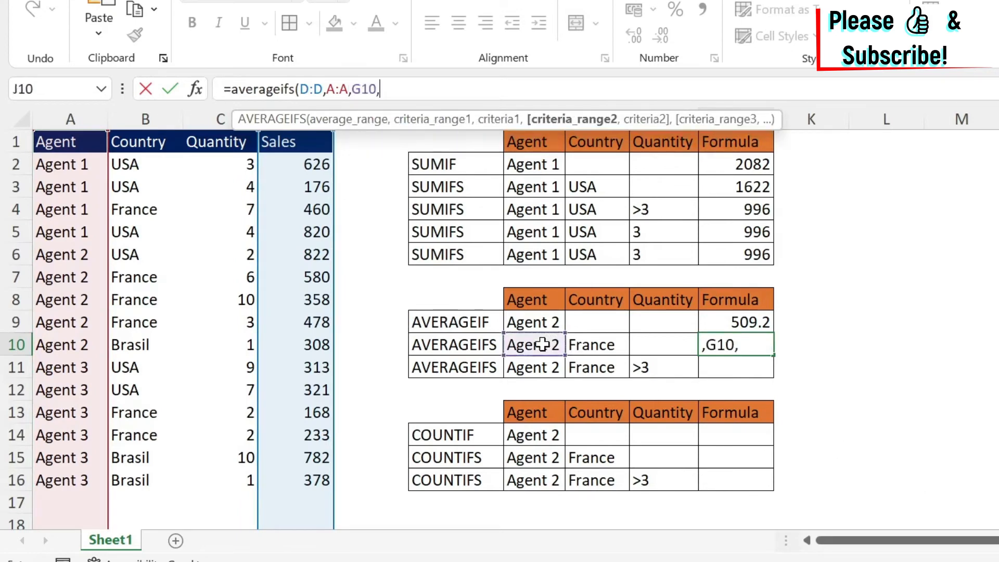
Complete the J10 AVERAGEIFS formula with column B matched to H10, and check it against the sales in D7:D9
left_click(135, 115)
type(",")
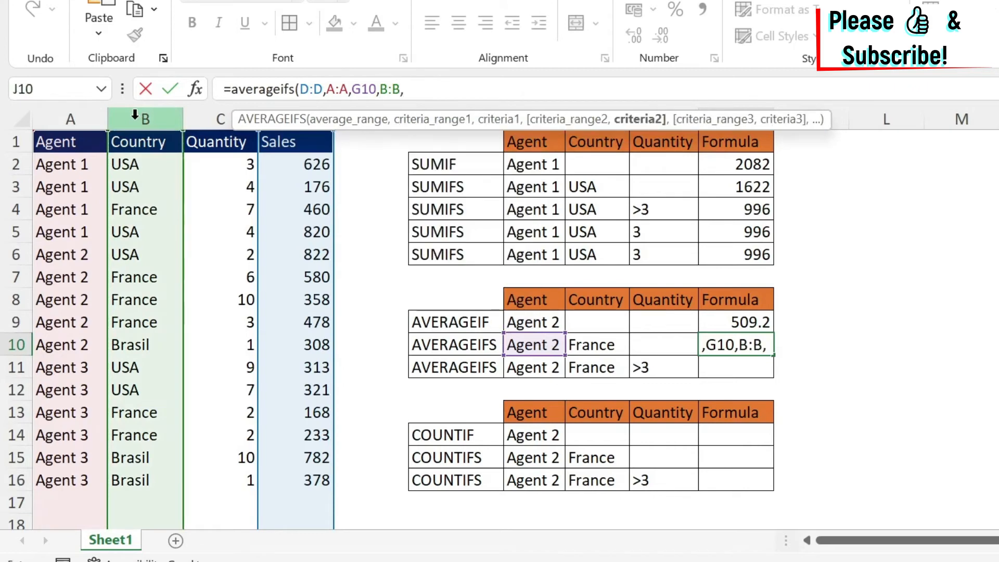
left_click(599, 343)
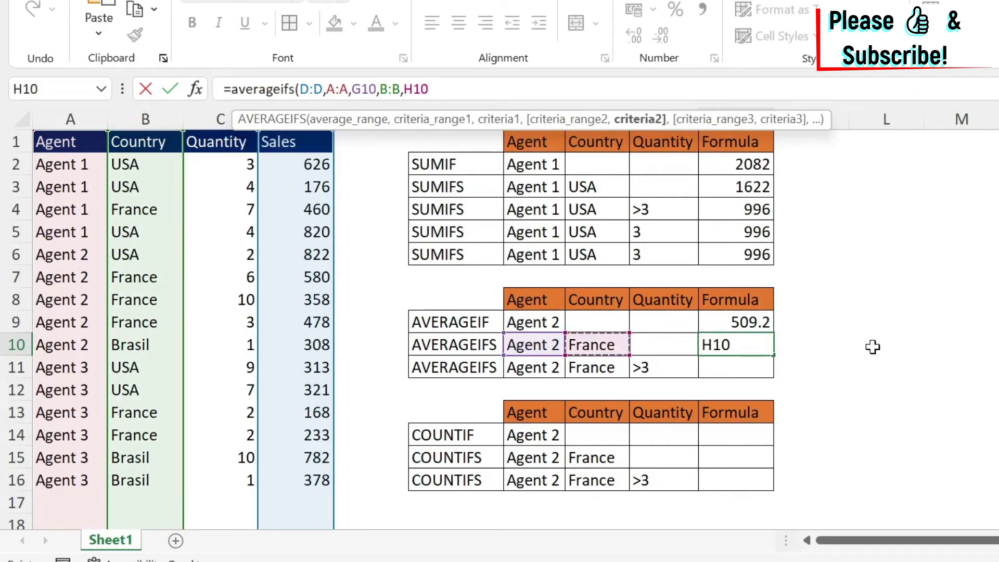
type(")")
key("Return")
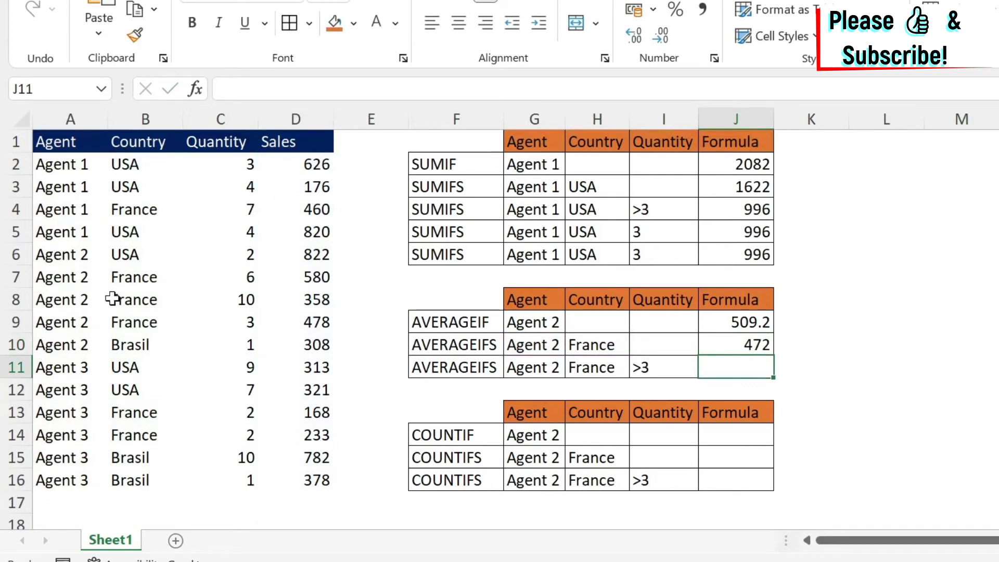
left_click_drag(312, 277, 318, 314)
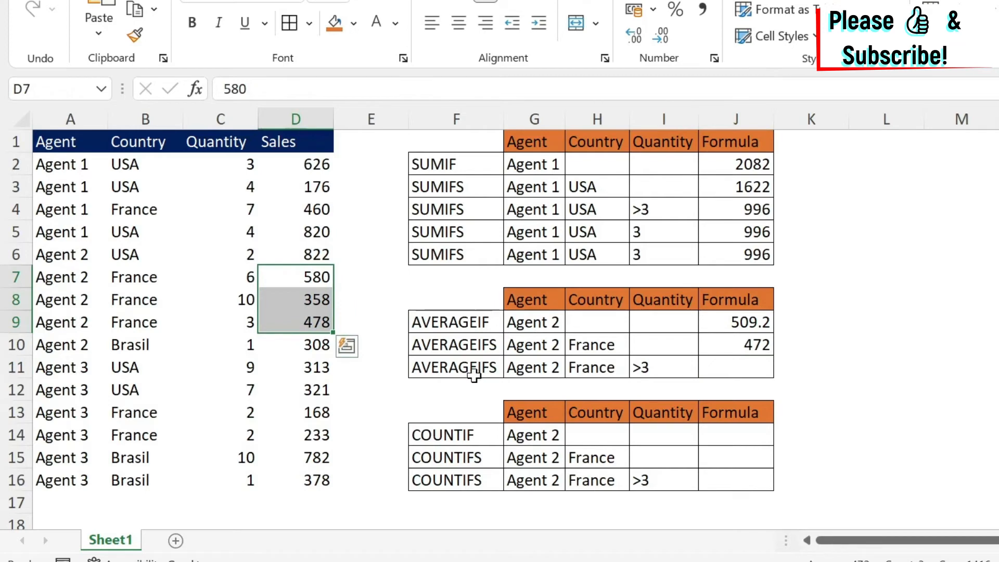
Start an AVERAGEIFS formula in J11 that averages column D, with column A matched to G11 as the first criterion
left_click(745, 367)
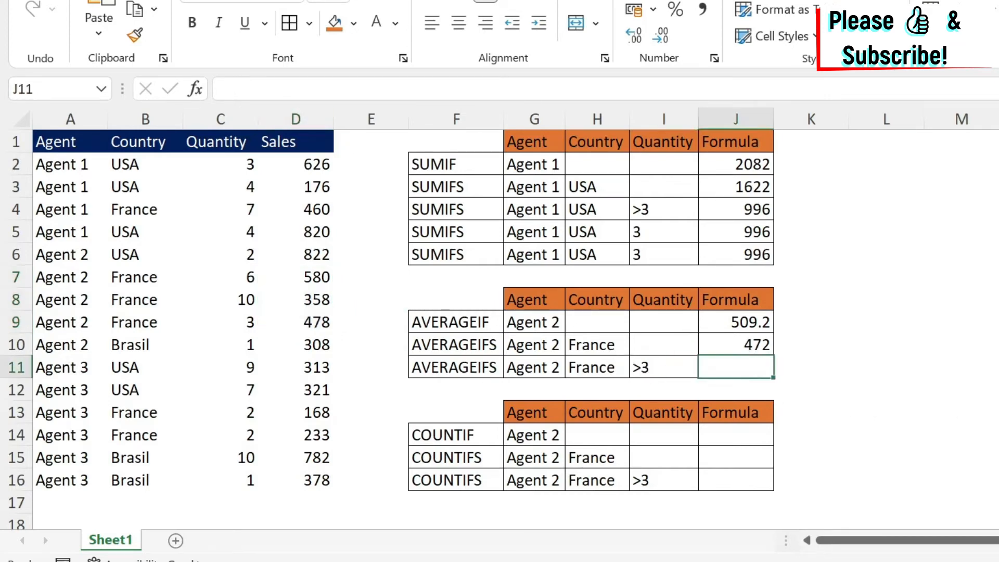
type("=aver")
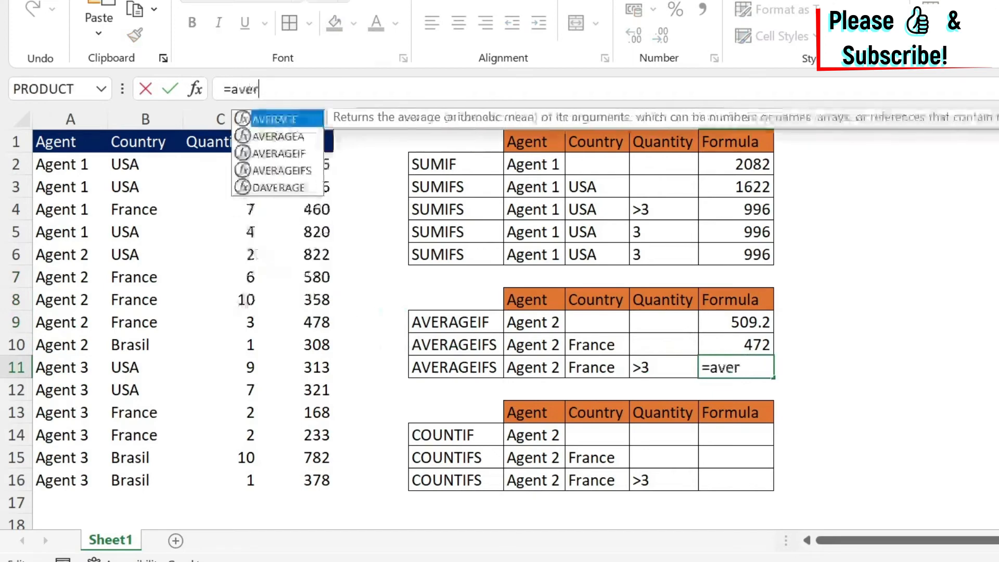
type("ageifs")
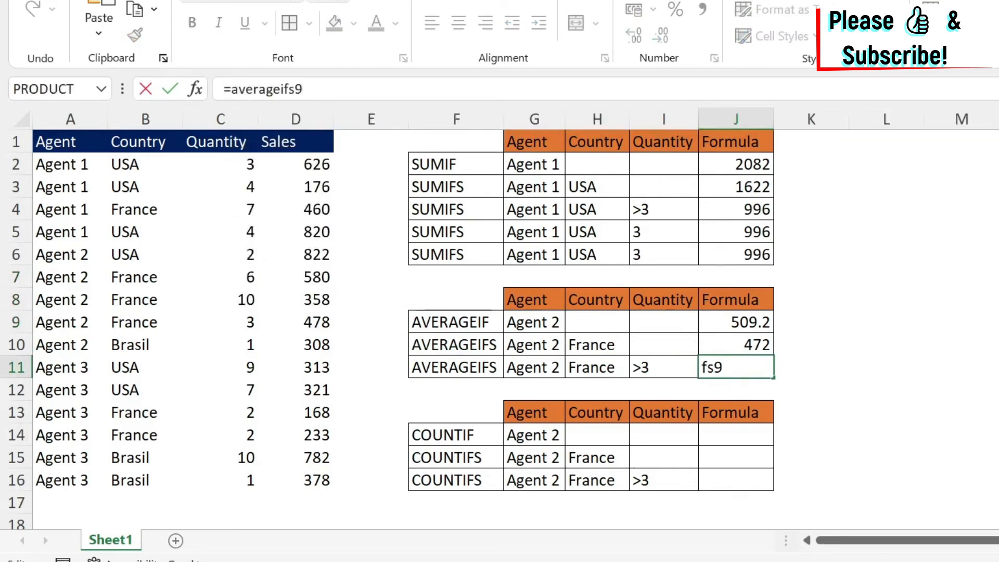
type("(")
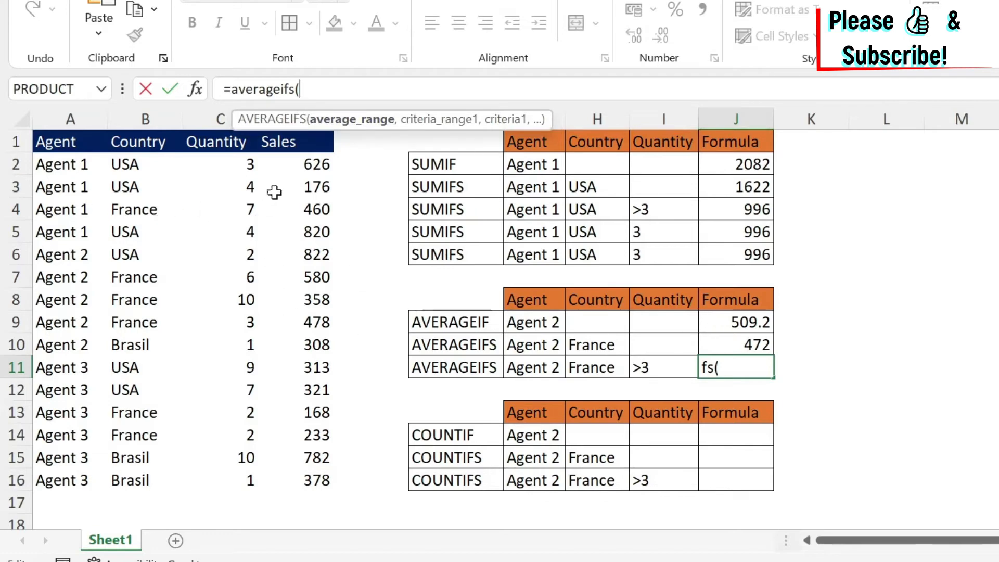
left_click(292, 104)
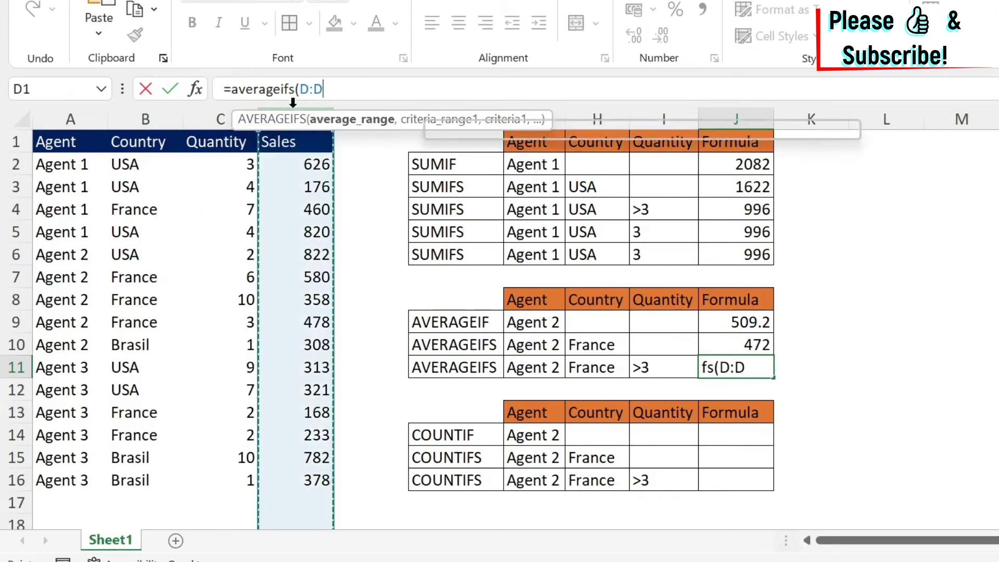
type(",")
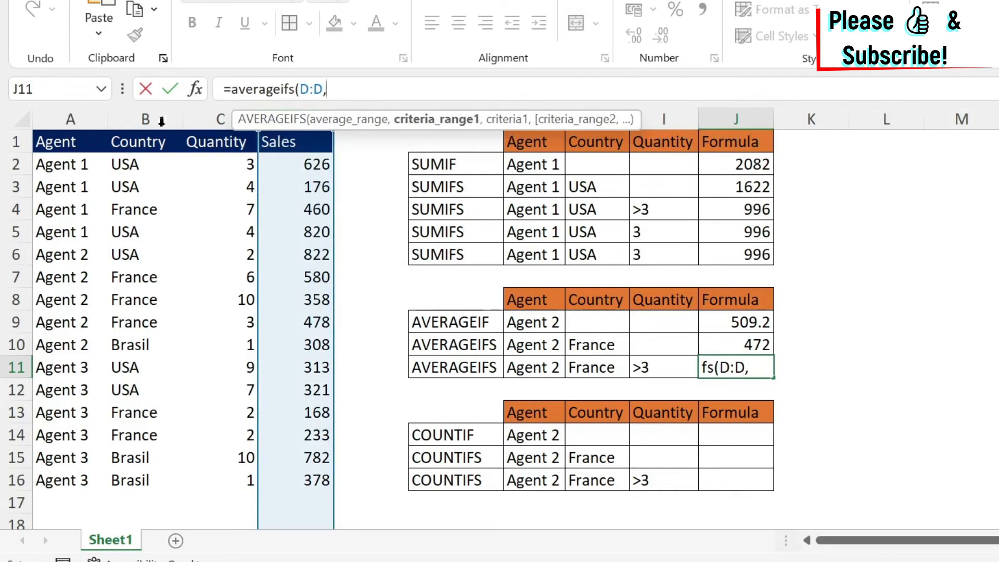
left_click(71, 115)
type(",")
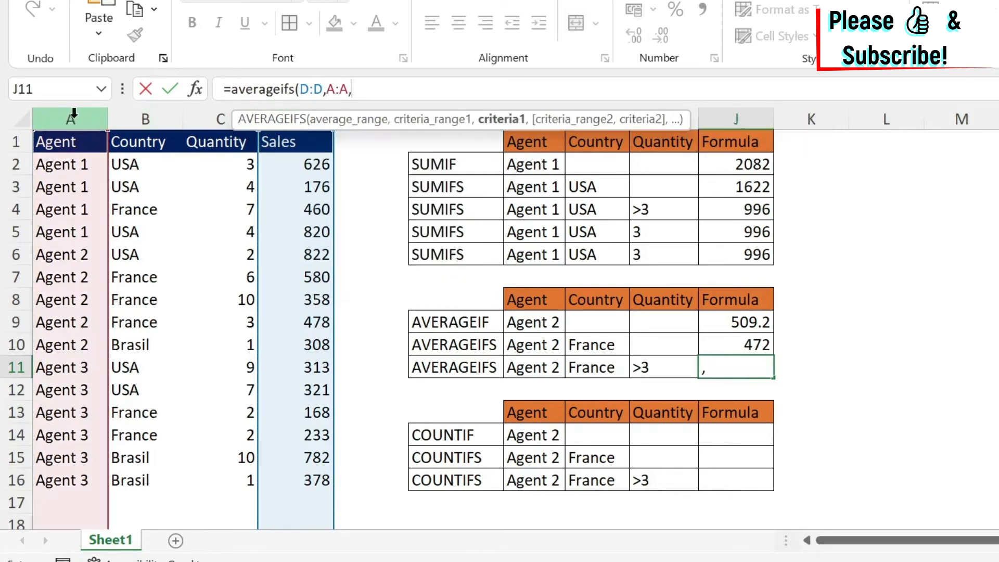
left_click(541, 363)
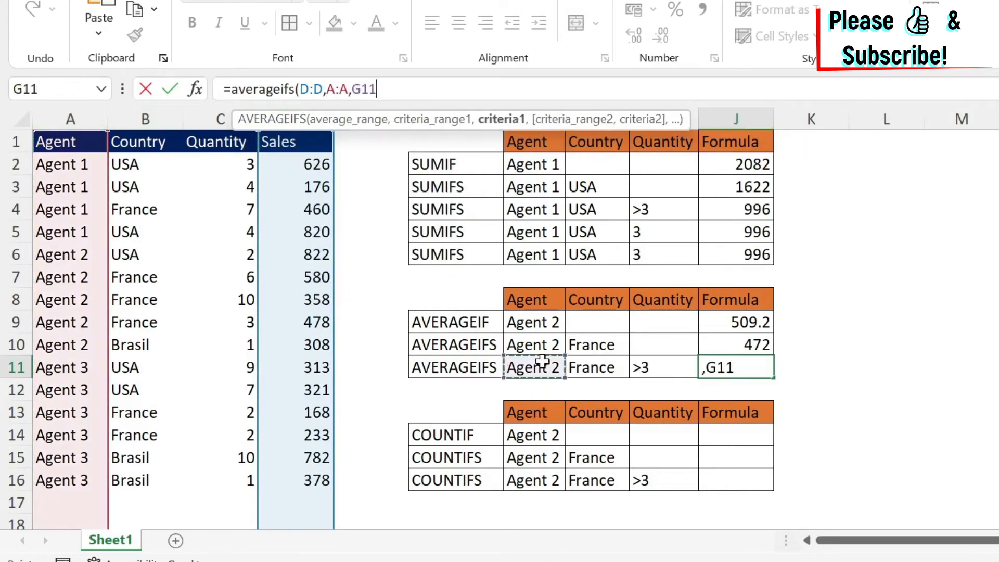
type(",")
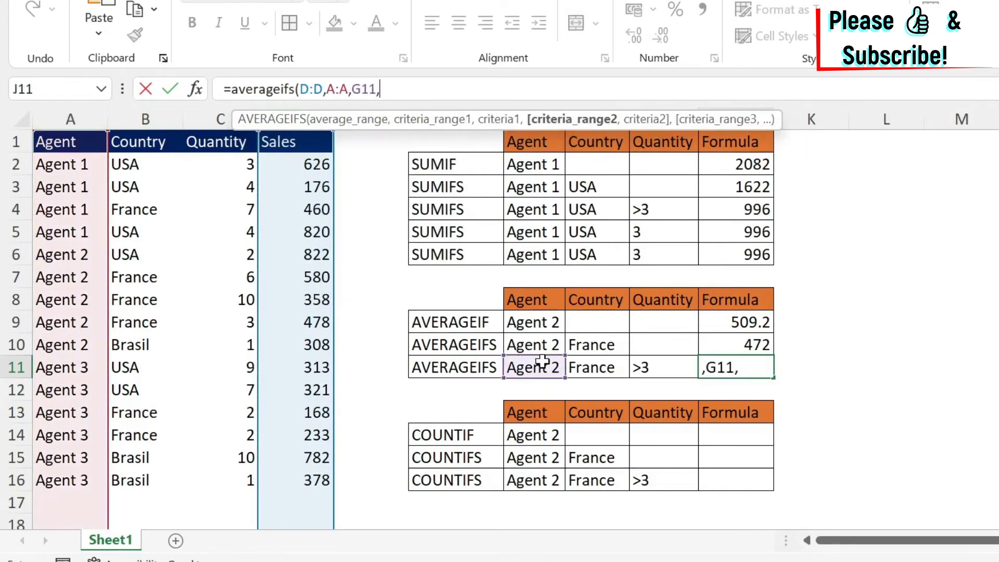
Complete the J11 AVERAGEIFS formula with column B matched to H11 and column C matched to I11
left_click(155, 119)
type(",")
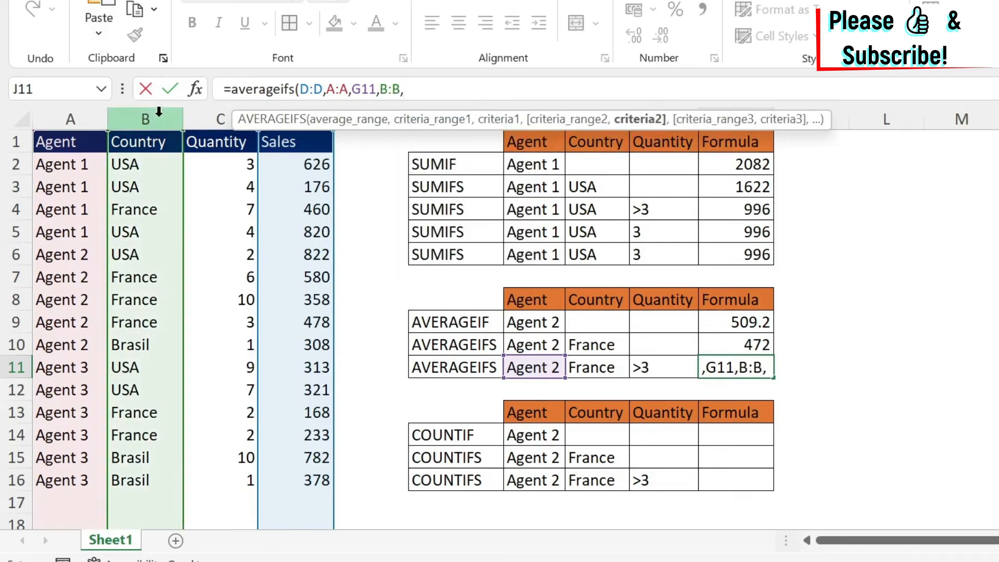
left_click(603, 369)
type(",")
left_click(198, 117)
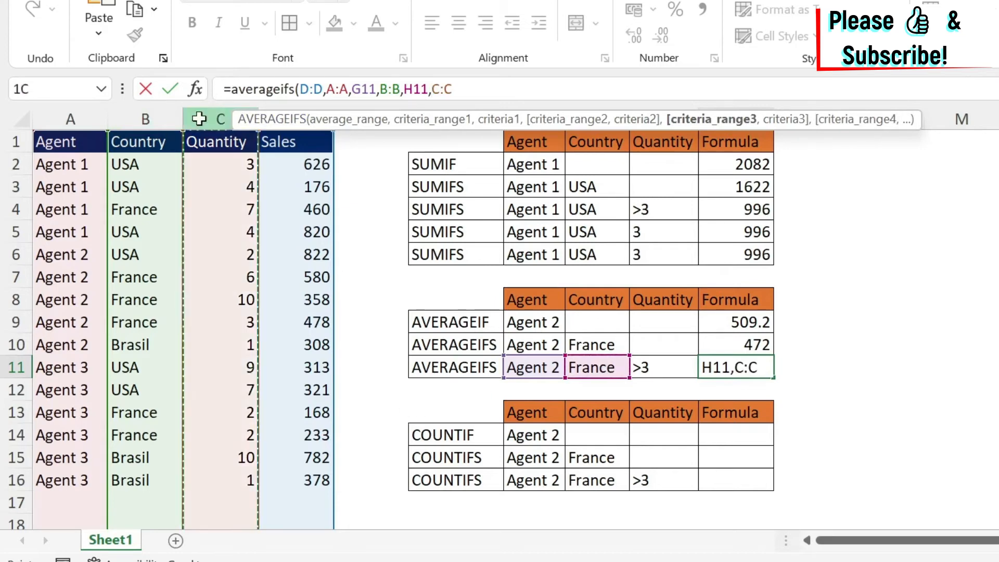
type(",")
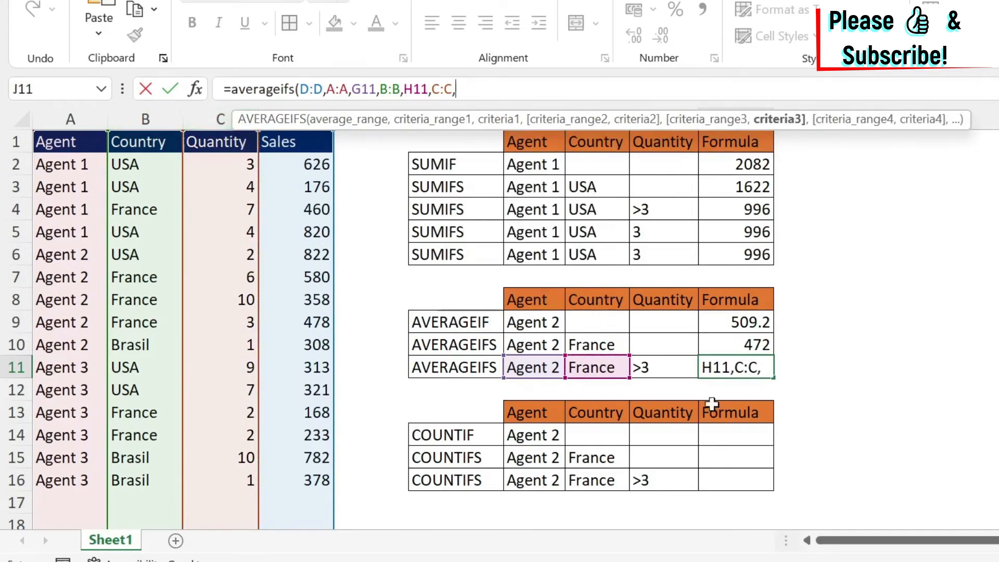
left_click(670, 368)
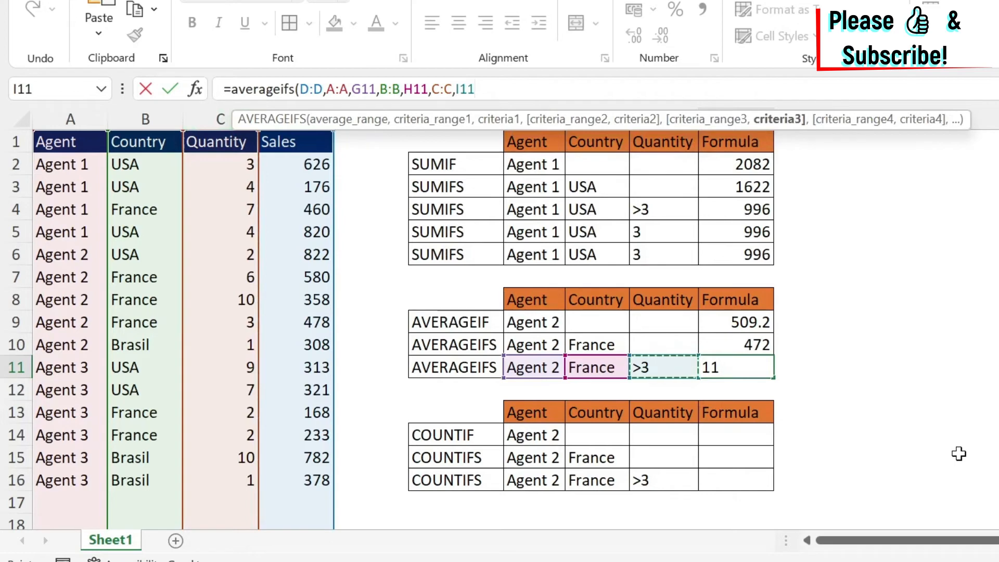
type(")")
key("Return")
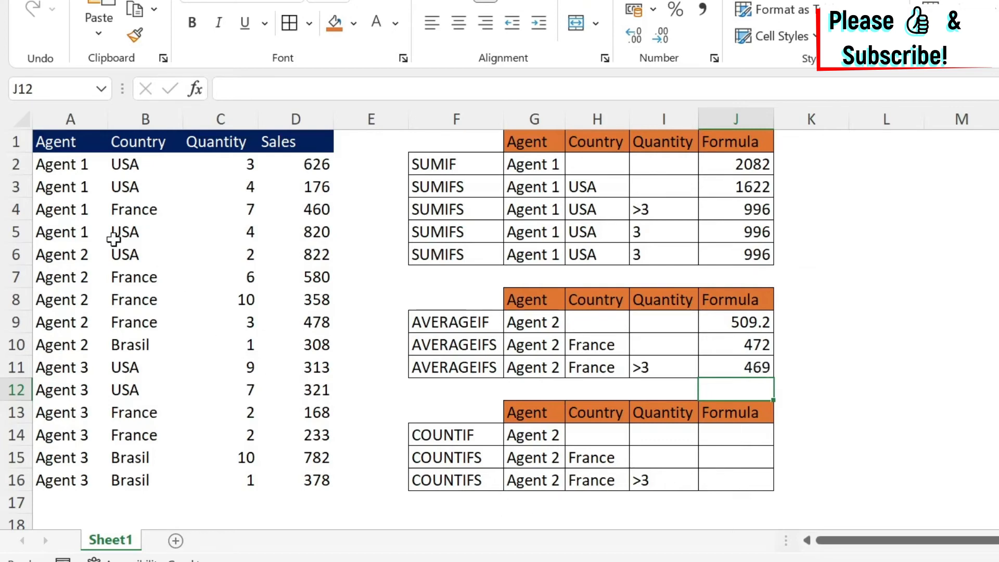
Convert the sales data in A1:D16 into a table with headers
left_click(750, 322)
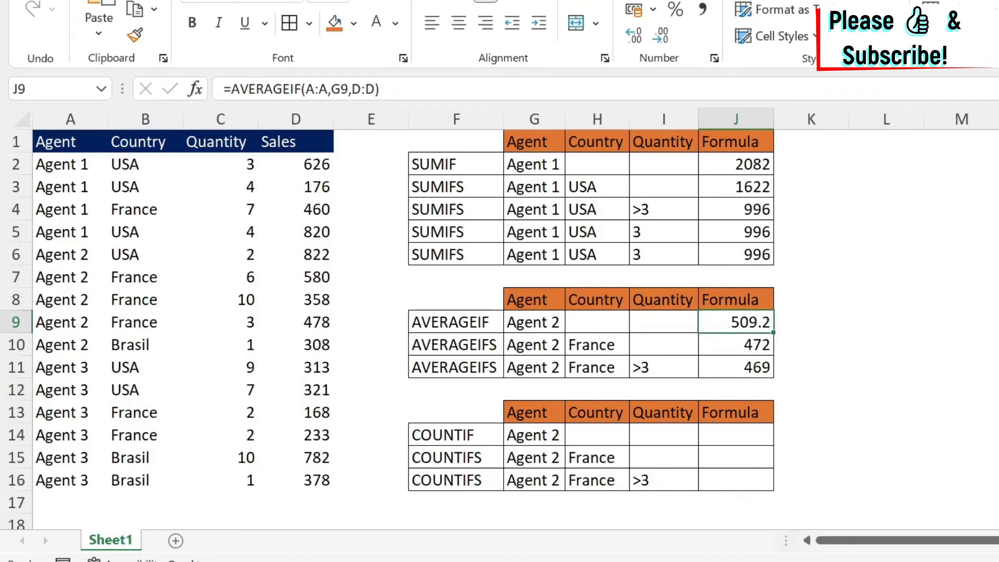
left_click(536, 451)
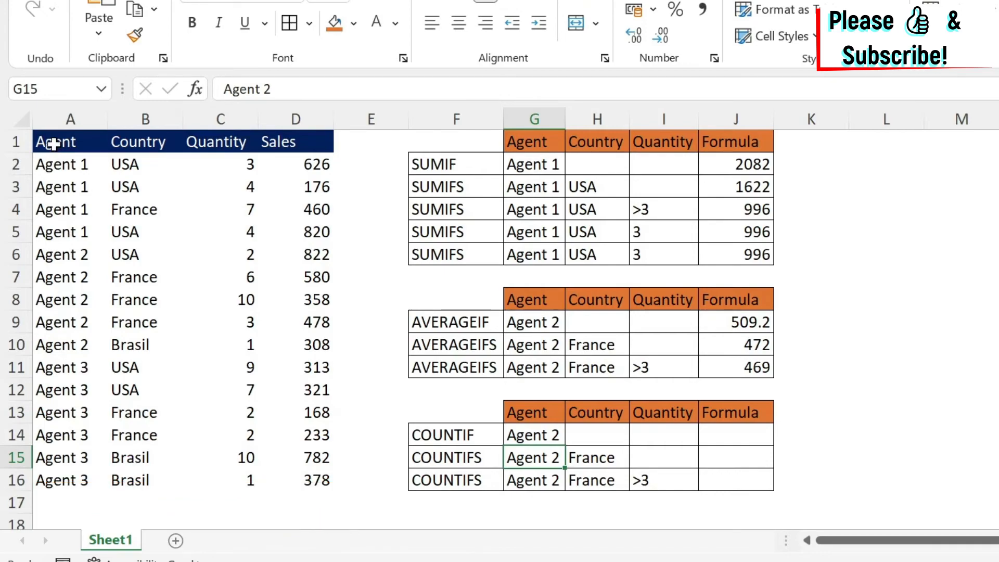
left_click(142, 192)
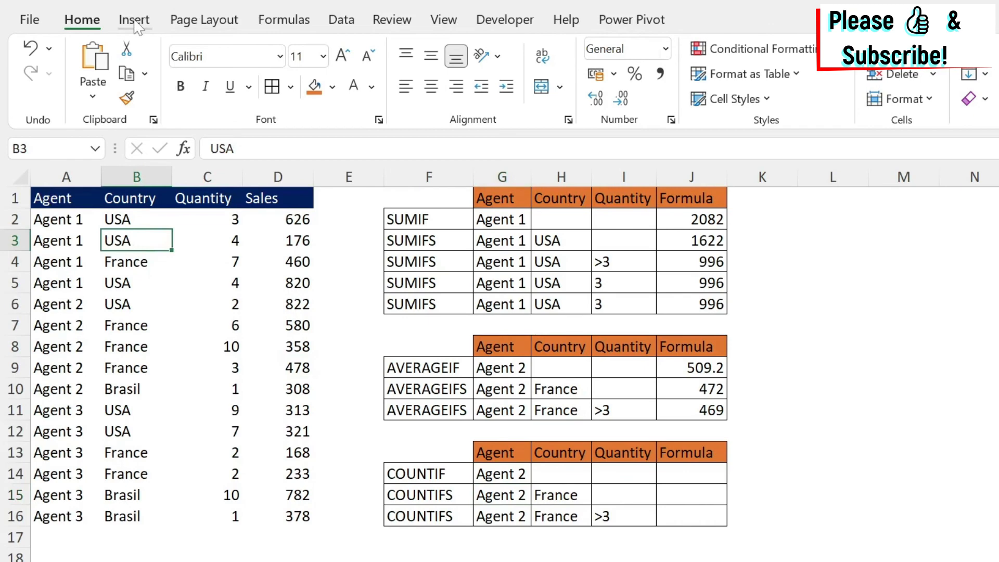
left_click(134, 20)
left_click(180, 68)
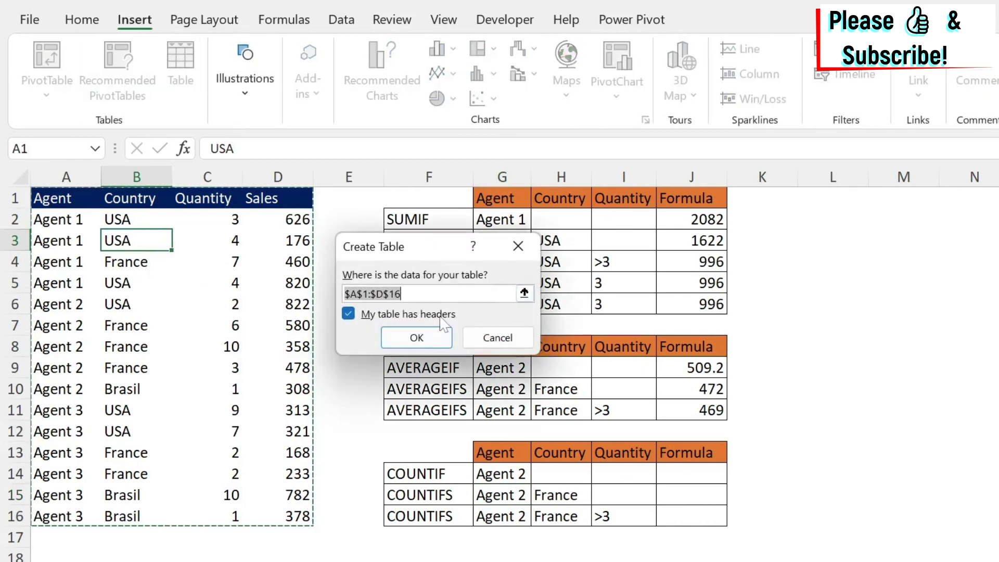
left_click(416, 337)
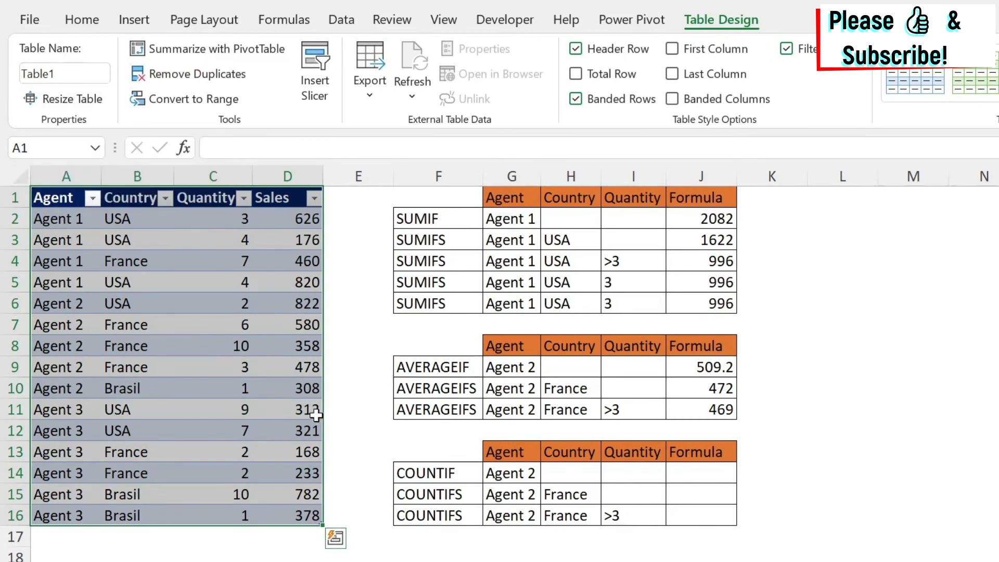
left_click(350, 434)
Enter a COUNTIF formula in J14 that counts the table's whole Agent column, header included, with G14 as the criterion
left_click(701, 473)
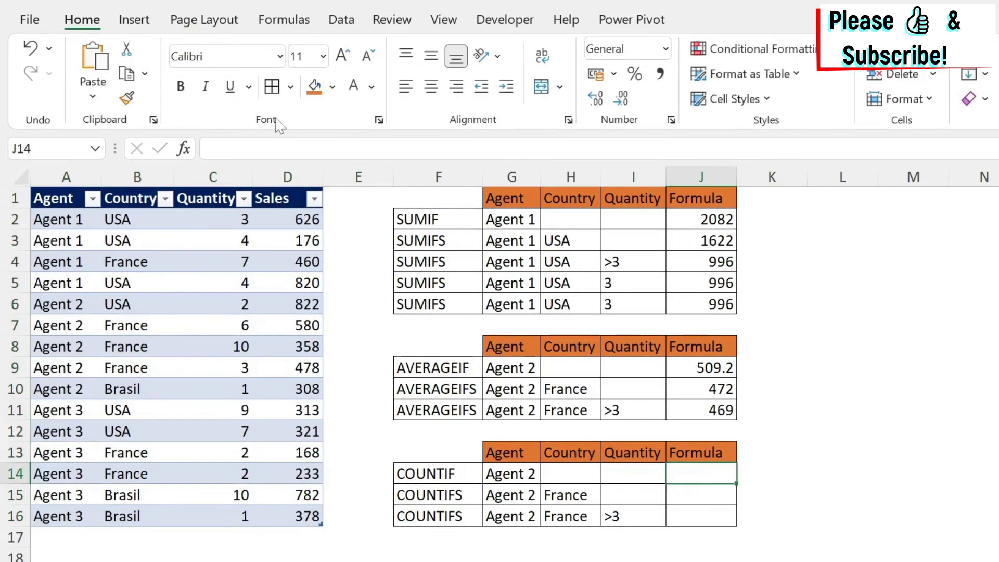
left_click(255, 150)
type("=countif(")
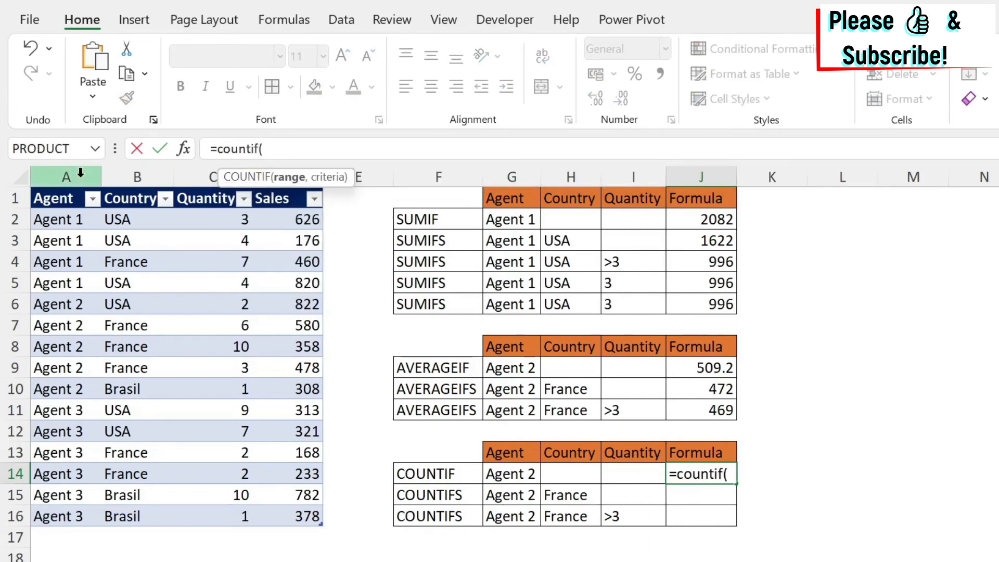
left_click_drag(46, 196, 24, 520)
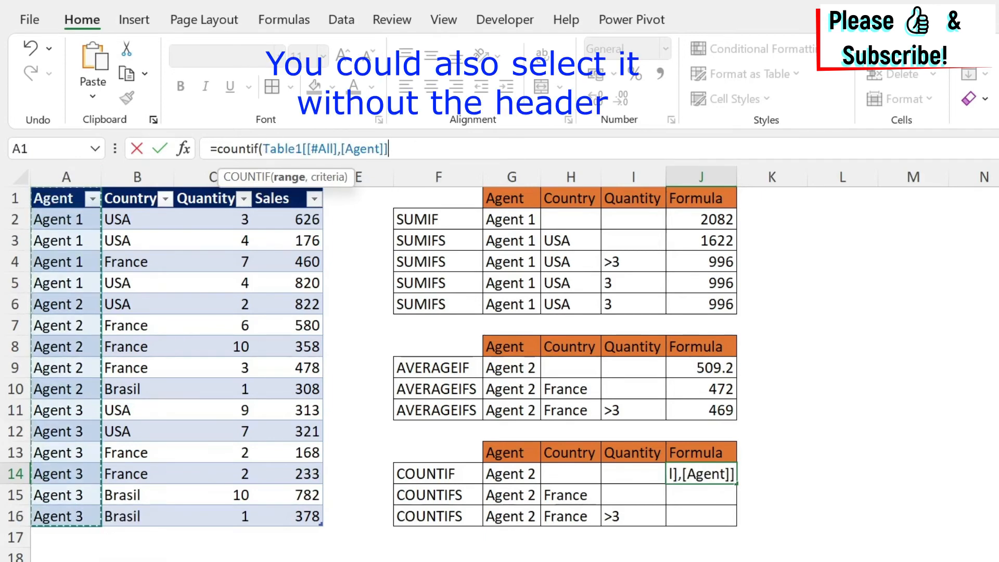
type(",")
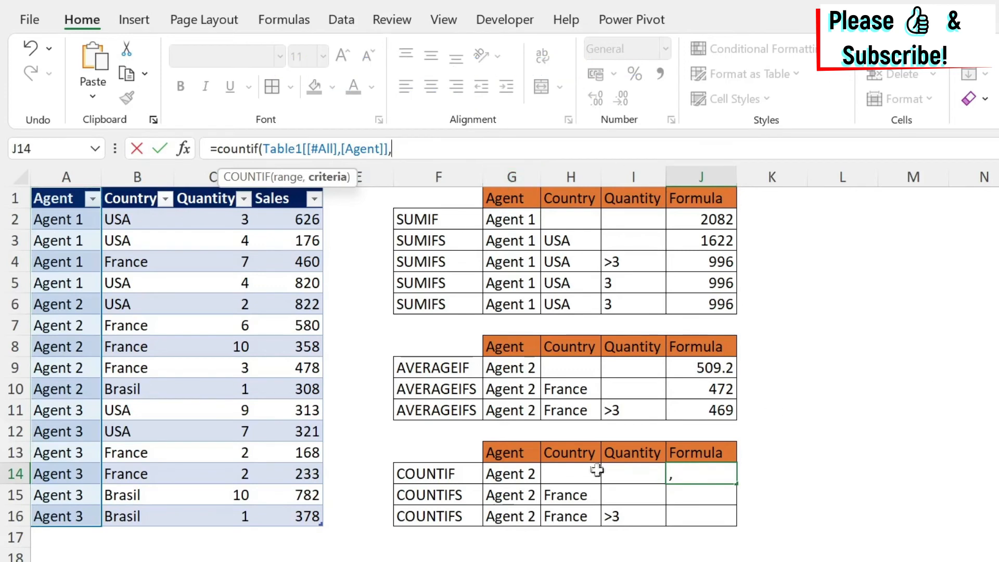
left_click(507, 489)
left_click(512, 471)
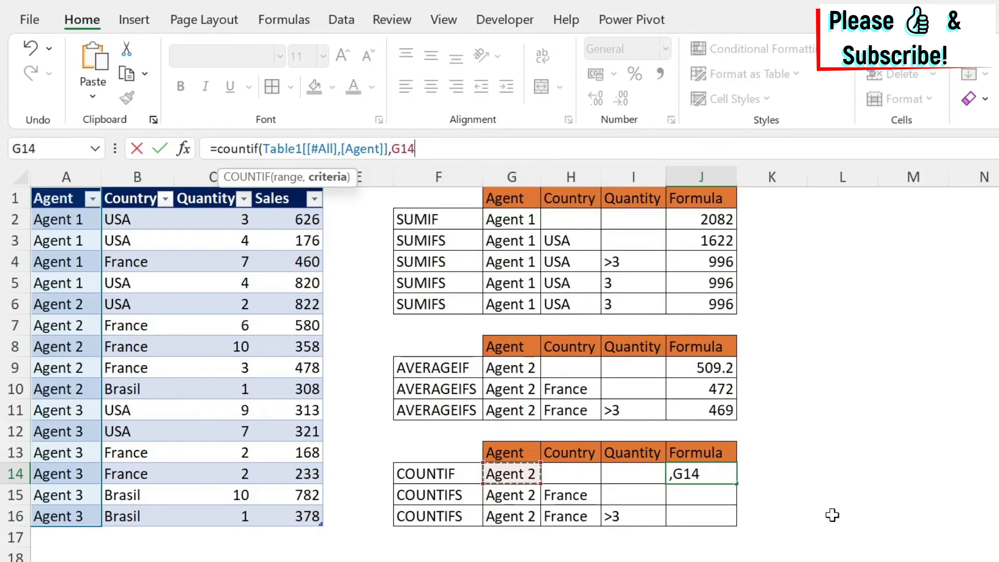
key("Return")
key("Up")
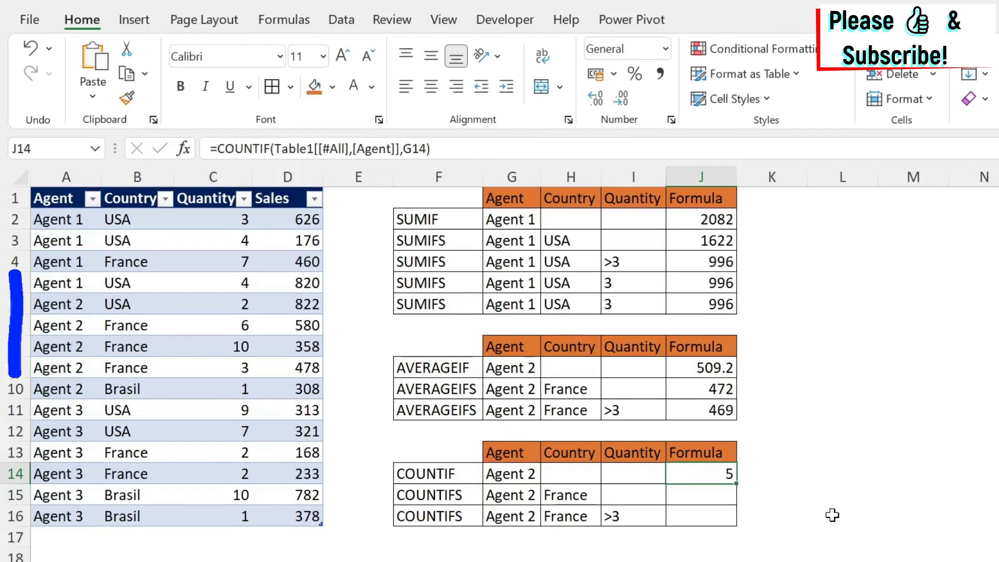
Start a COUNTIFS formula in J15 with the table's whole Agent column, header included, matched to G15 as the first criterion
left_click(705, 496)
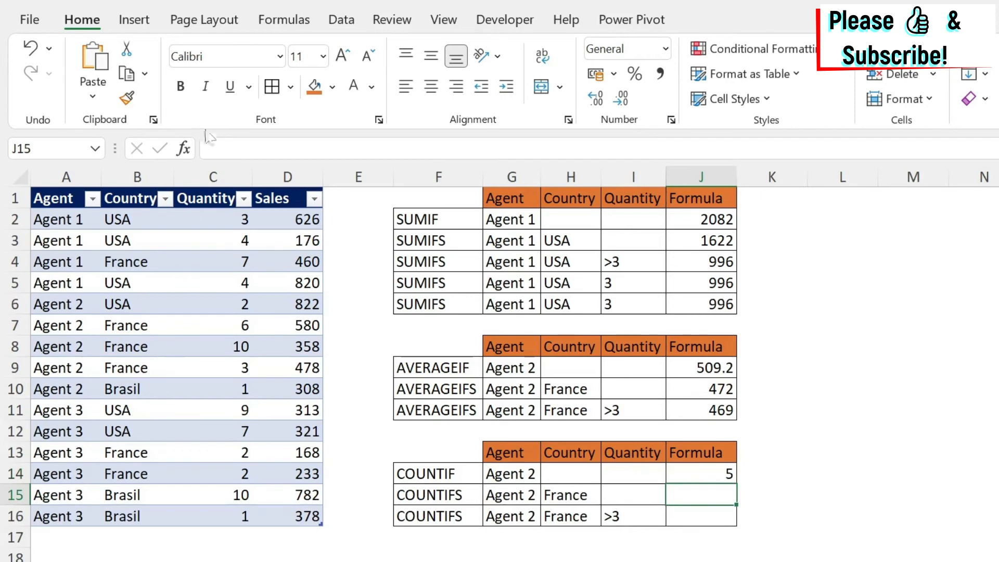
left_click(211, 148)
type("=coun")
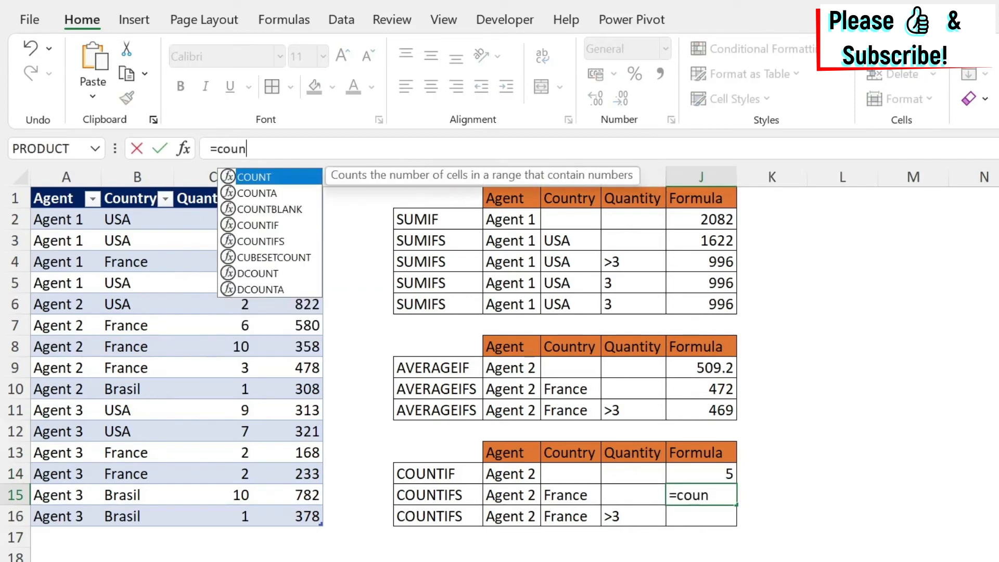
type("tifs(")
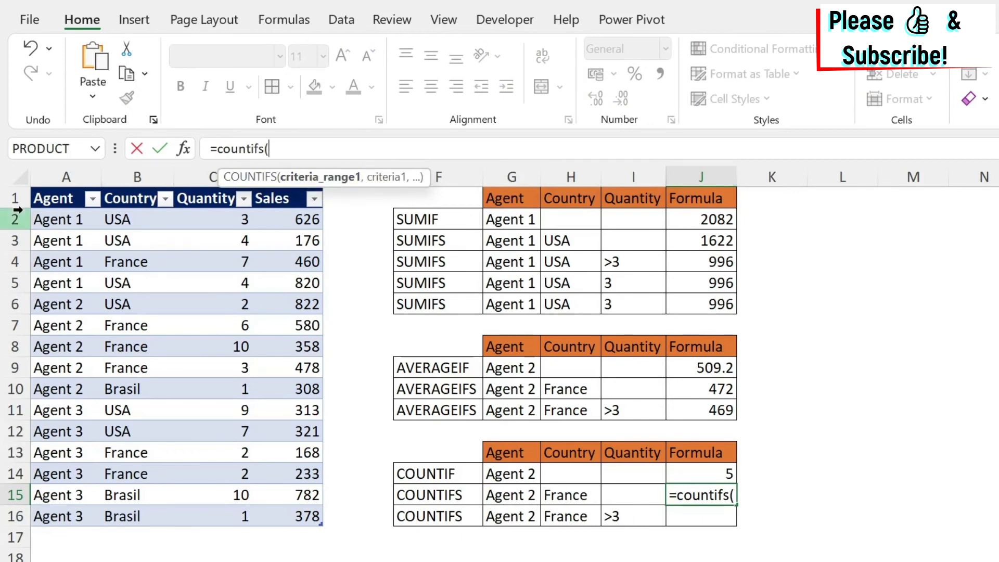
left_click_drag(58, 204, 38, 494)
type(",")
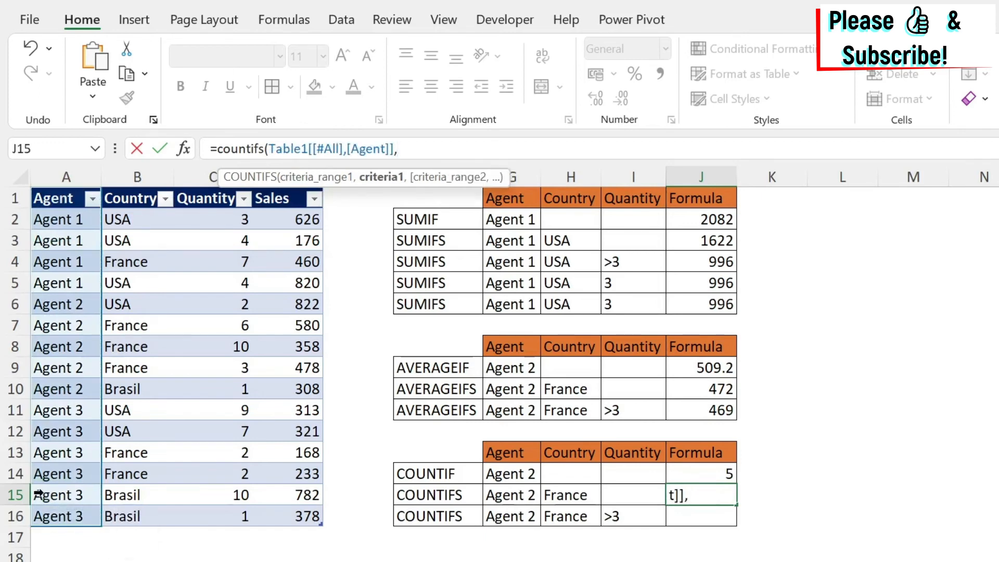
left_click(512, 497)
type(",")
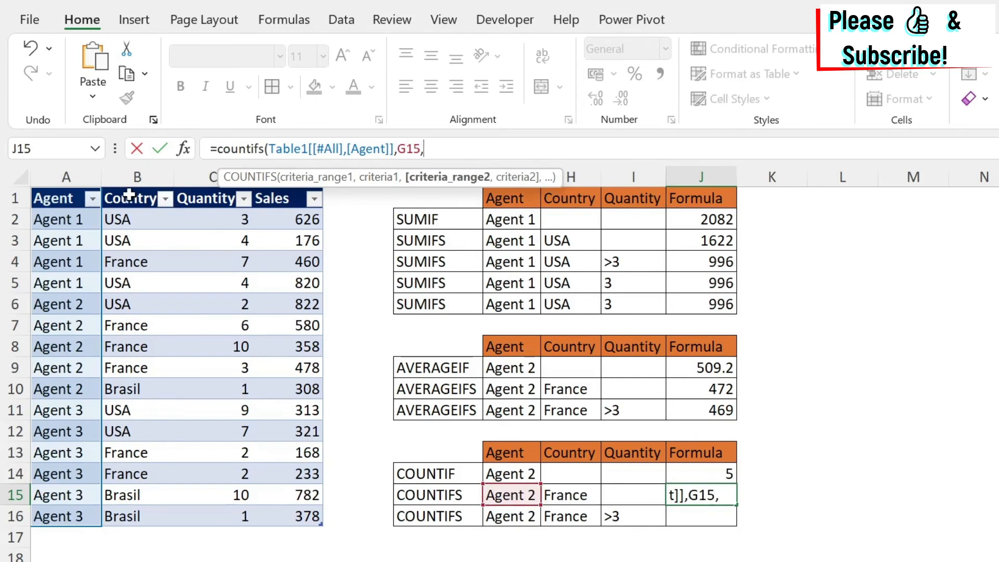
Complete the J15 COUNTIFS formula with the table's whole Country column, header included, matched to H15
left_click_drag(129, 195, 117, 520)
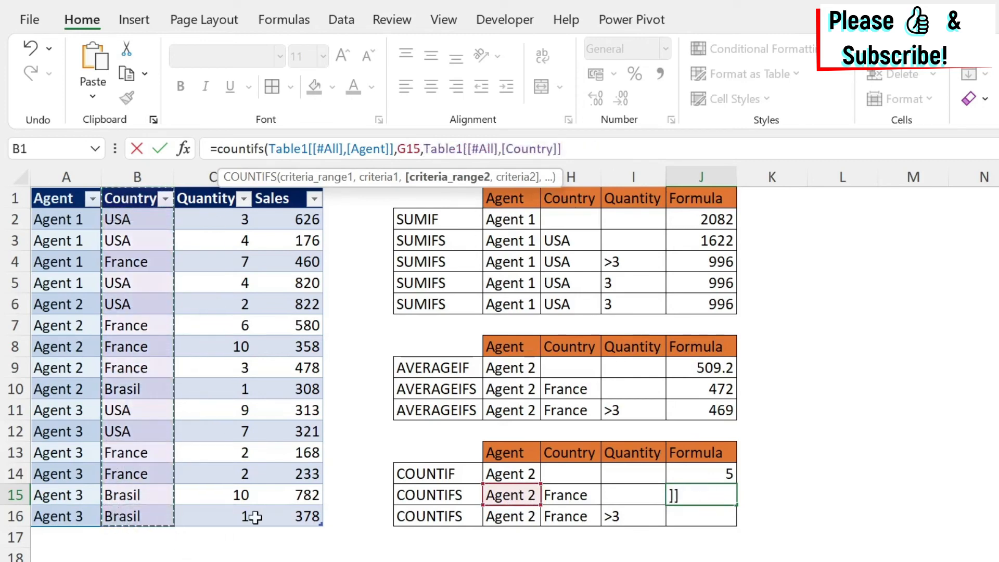
type(",")
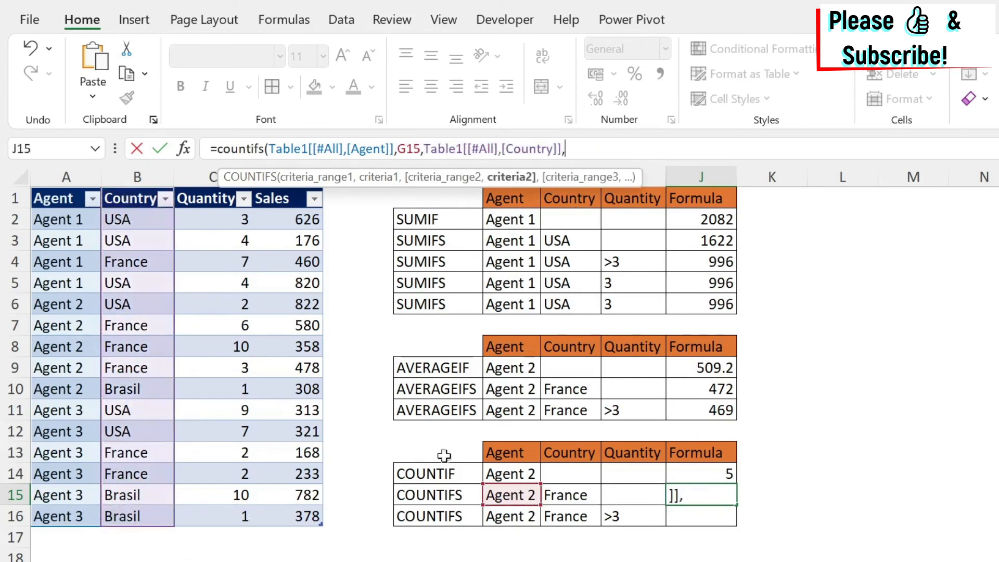
left_click(570, 495)
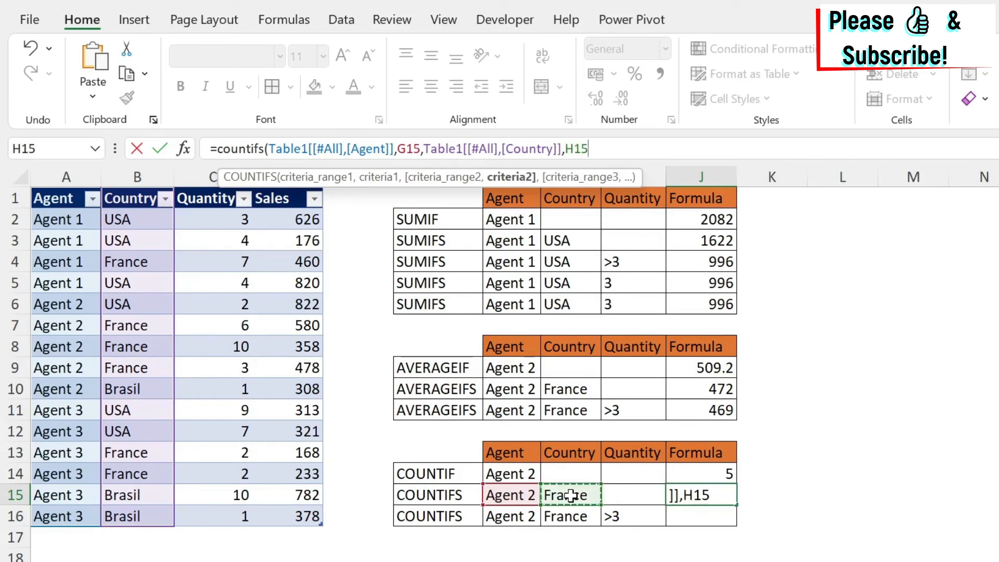
type(")")
key("Return")
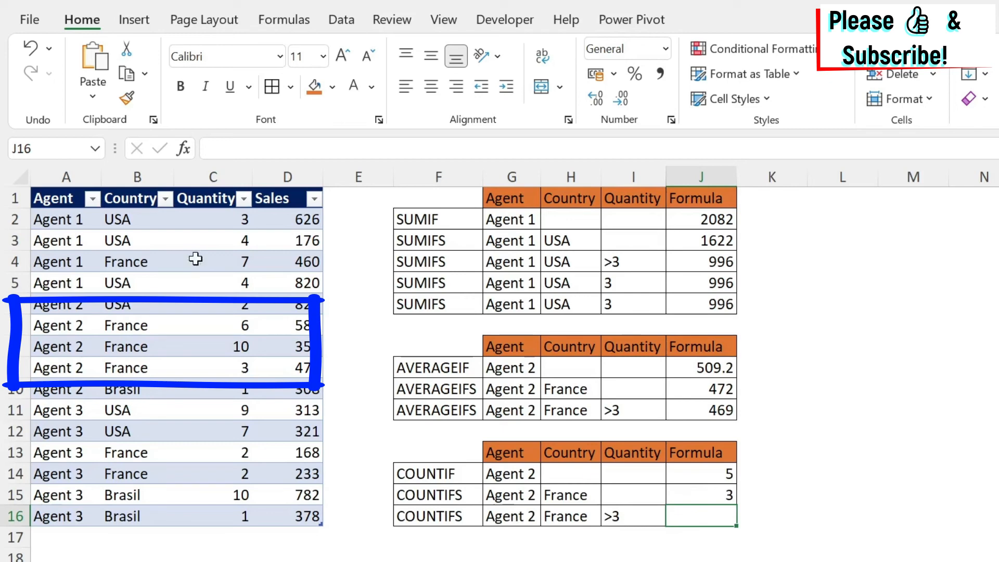
Start a COUNTIFS formula in J16 with the table's Agent column, header excluded, matched to G16 as the first criterion
left_click(228, 151)
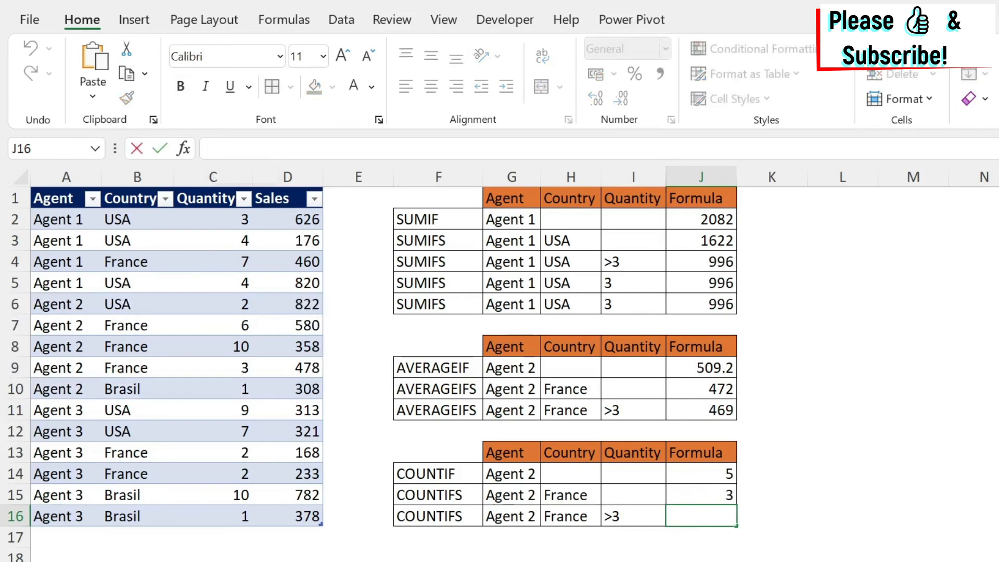
type("=countifs(")
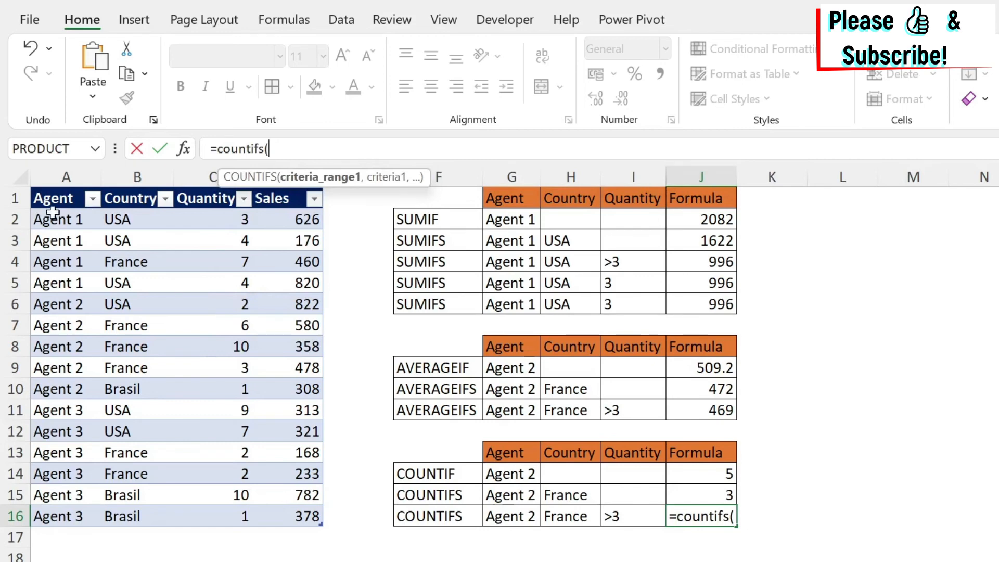
left_click_drag(53, 213, 32, 520)
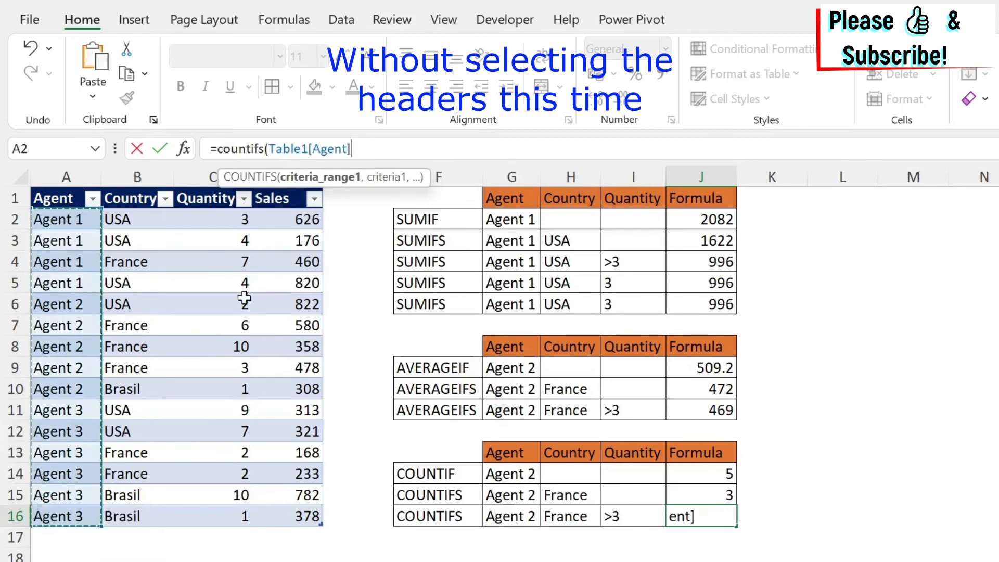
type(",")
left_click(520, 514)
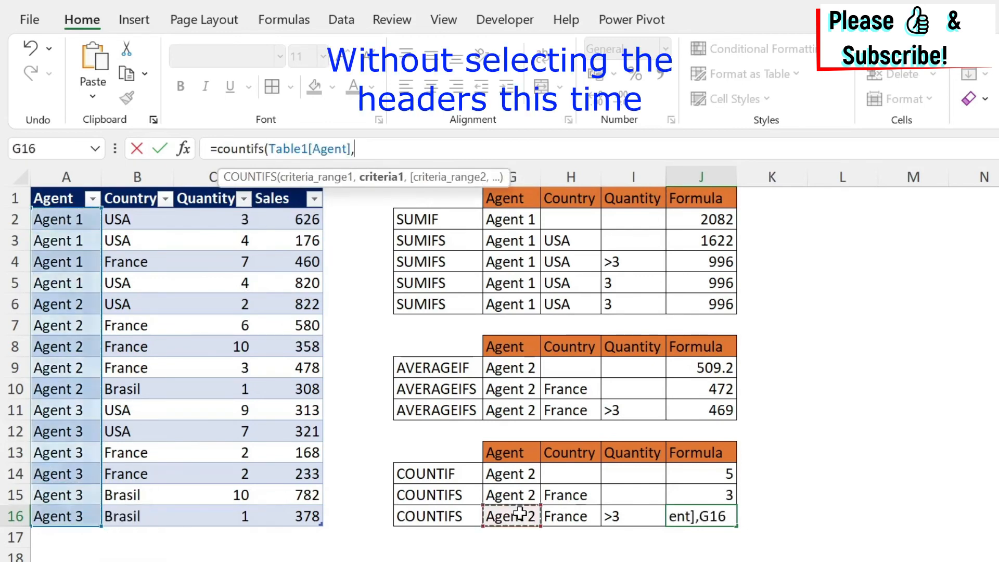
type(",")
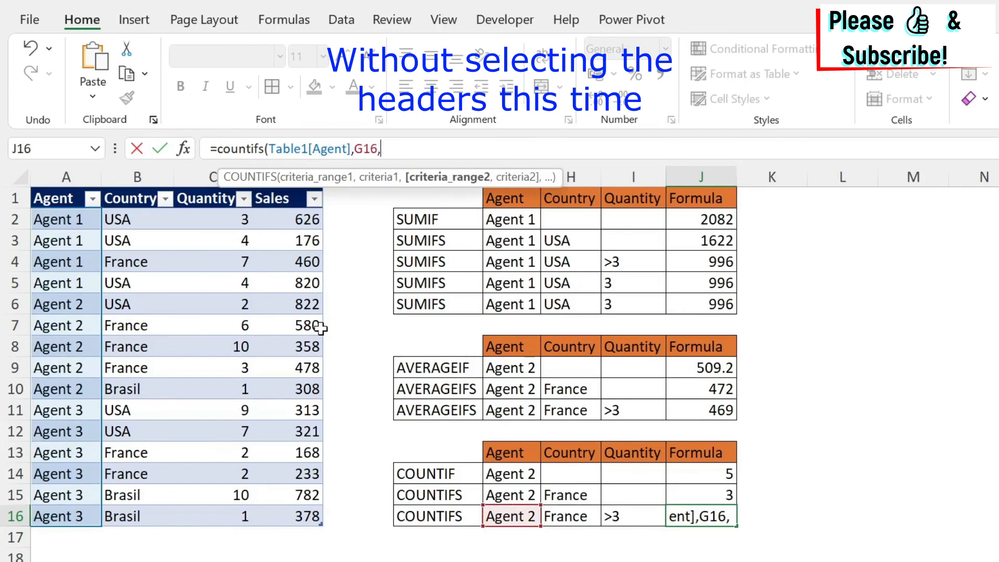
Add the table's Country column without its header, matched to H16, as the second criterion of the J16 formula
left_click_drag(119, 219, 104, 516)
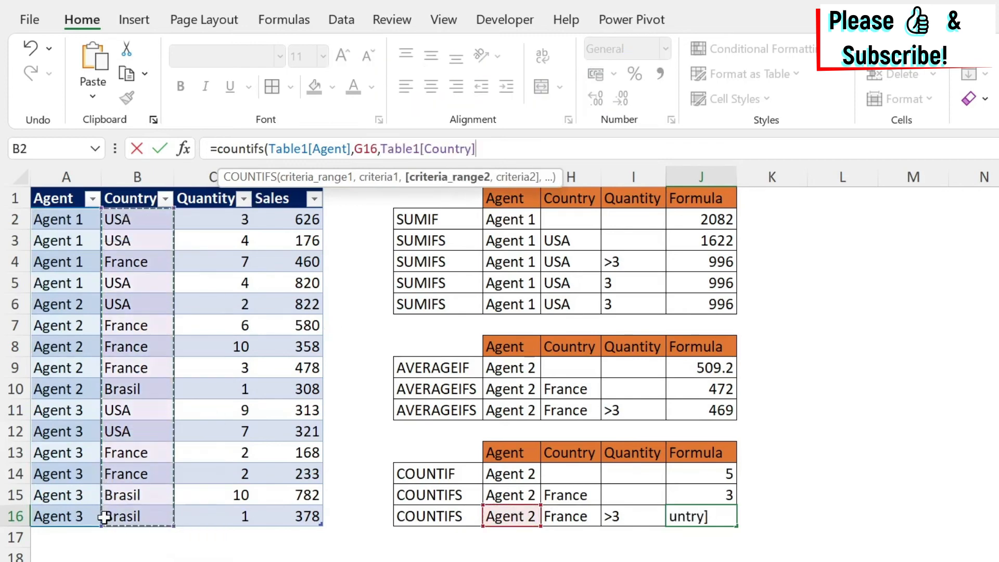
type(",")
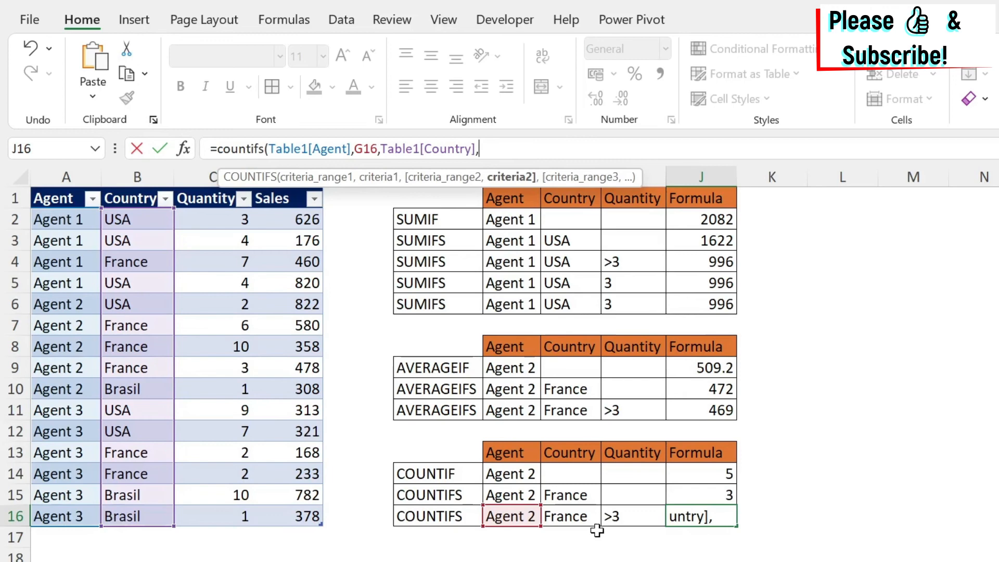
left_click(575, 517)
type(",")
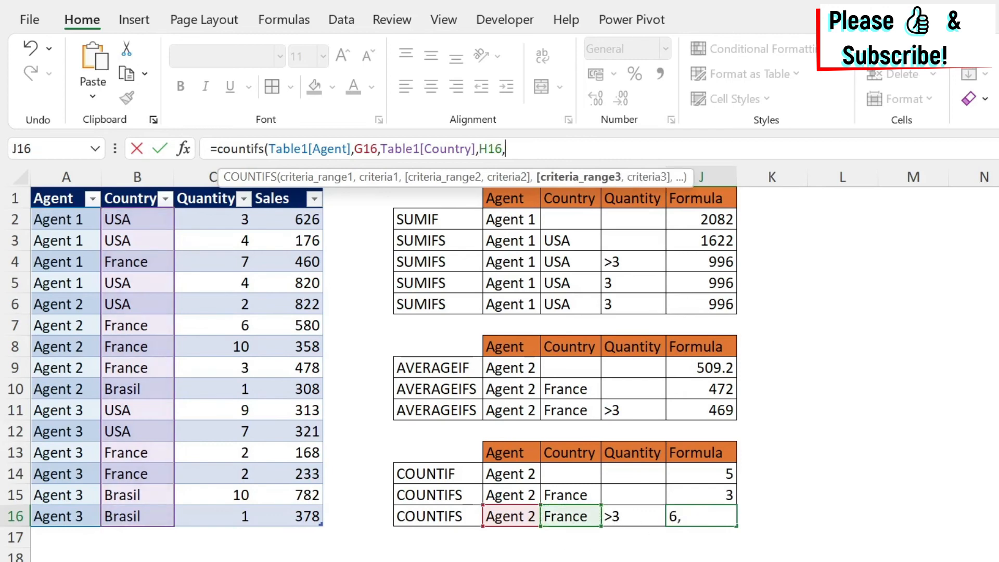
Complete the J16 COUNTIFS formula with the table's Quantity column, header excluded, matched to I16
left_click_drag(224, 220, 224, 516)
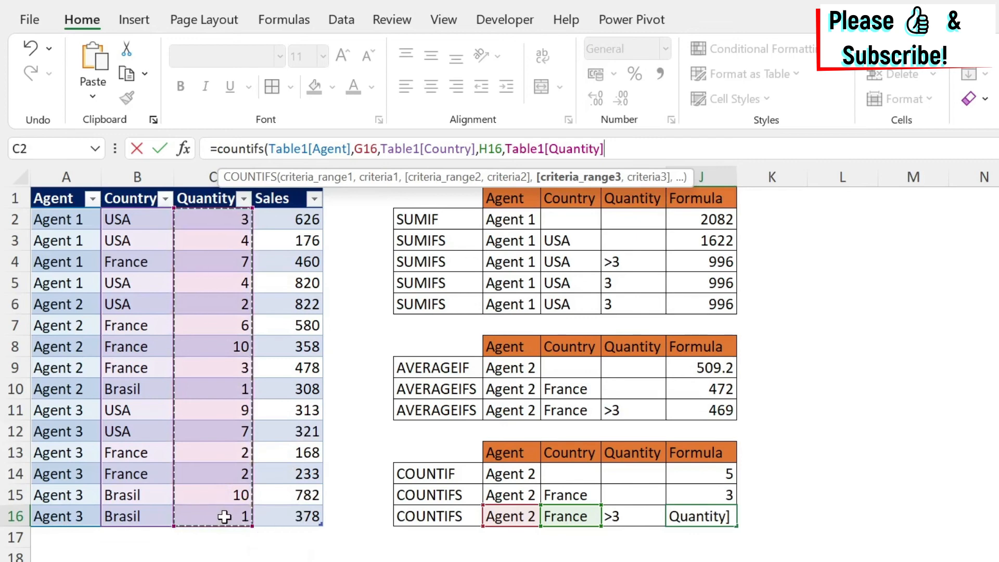
type(",")
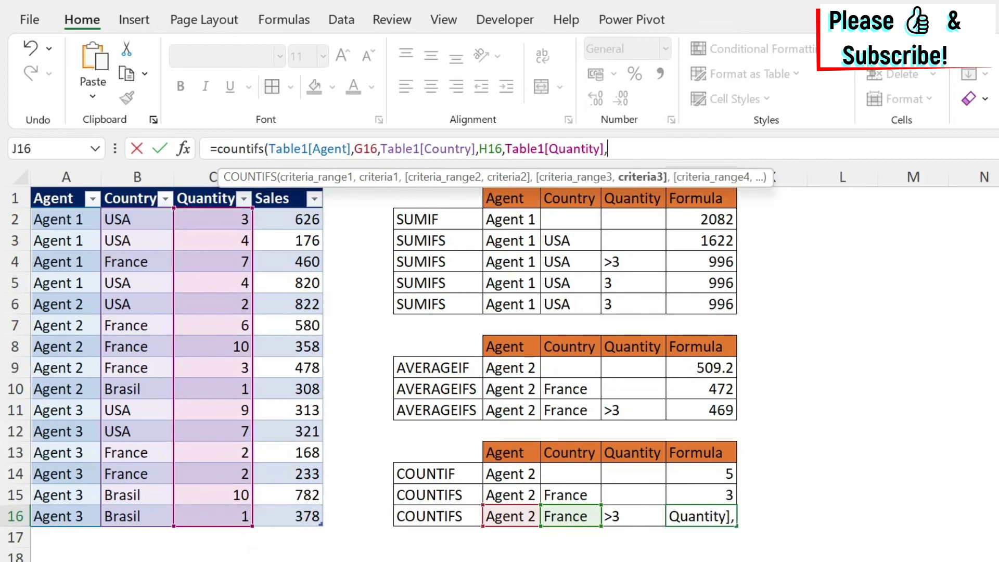
left_click(634, 517)
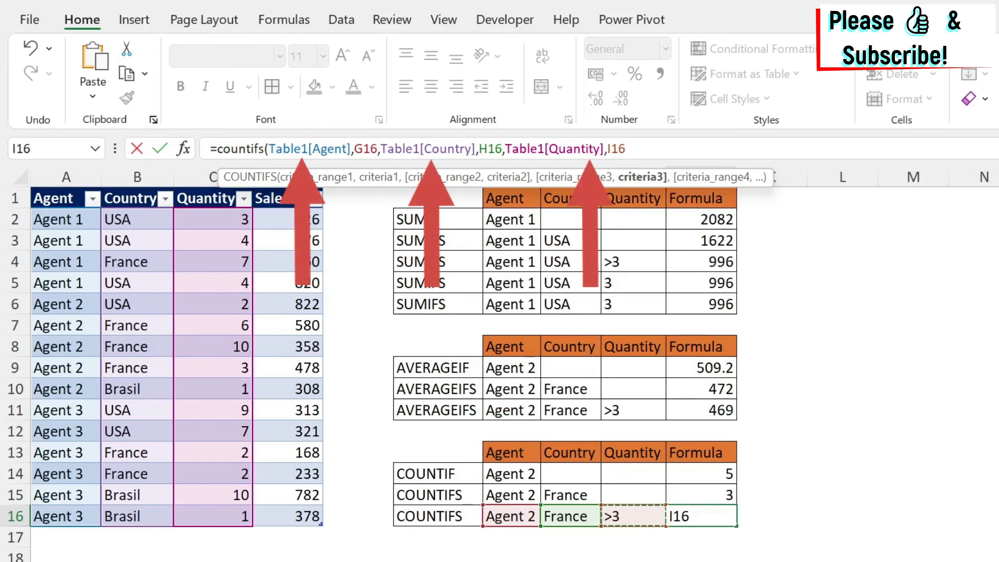
type(")")
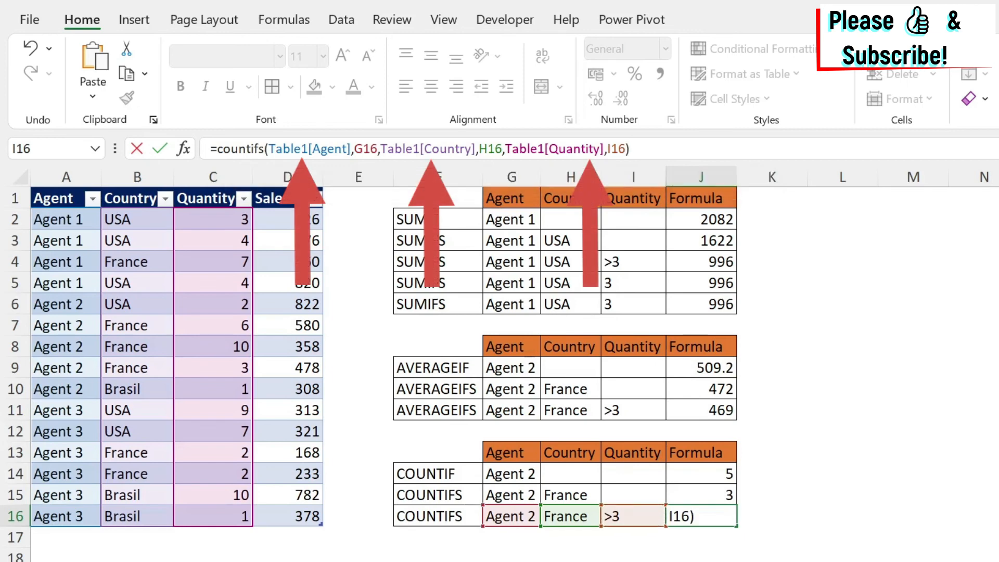
key("Return")
left_click(723, 519)
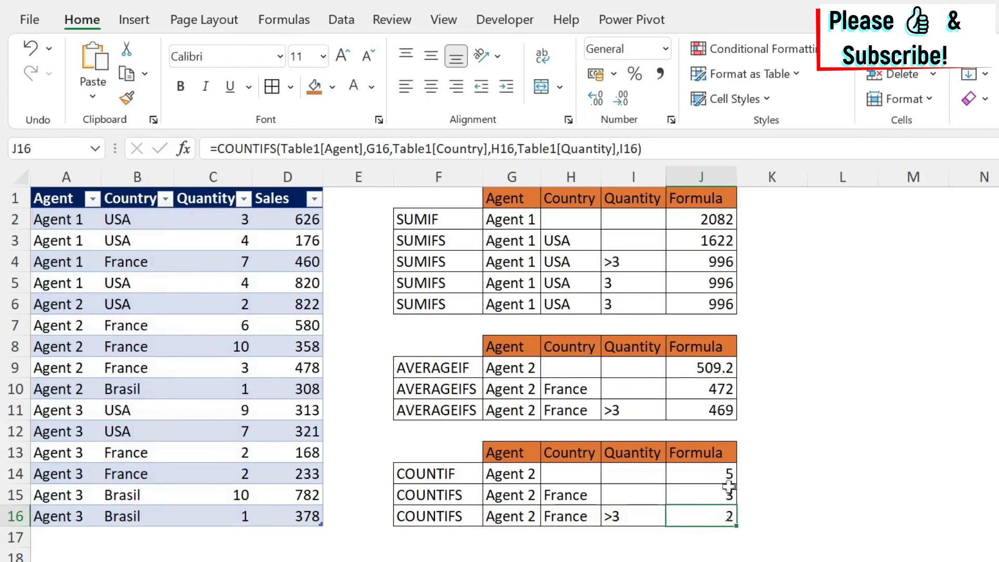
Add a new record in row 17 directly below the table: Agent 2, France, quantity 7, sales 100
left_click(41, 538)
type("Agent 2")
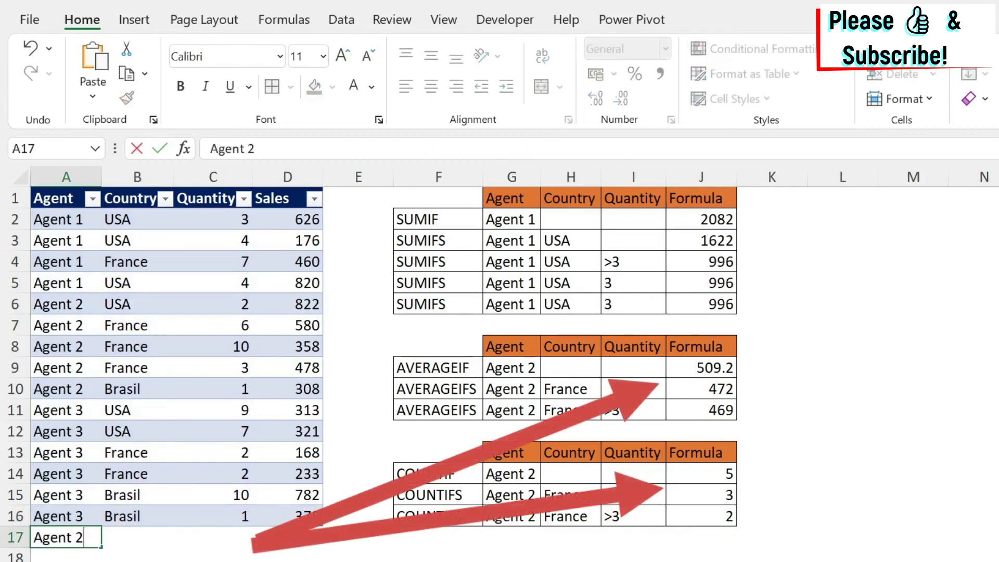
key("Tab")
type("Fra")
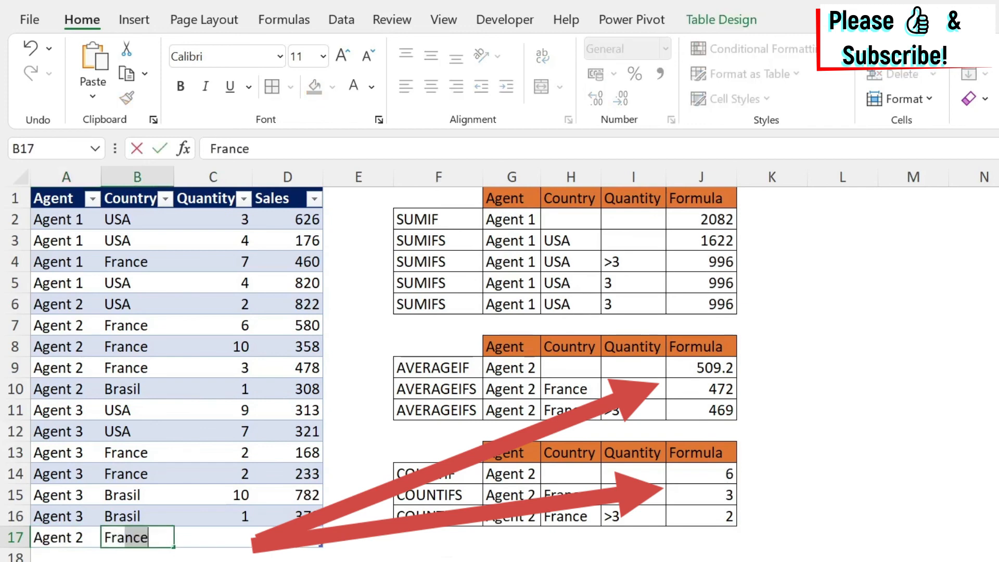
key("Tab")
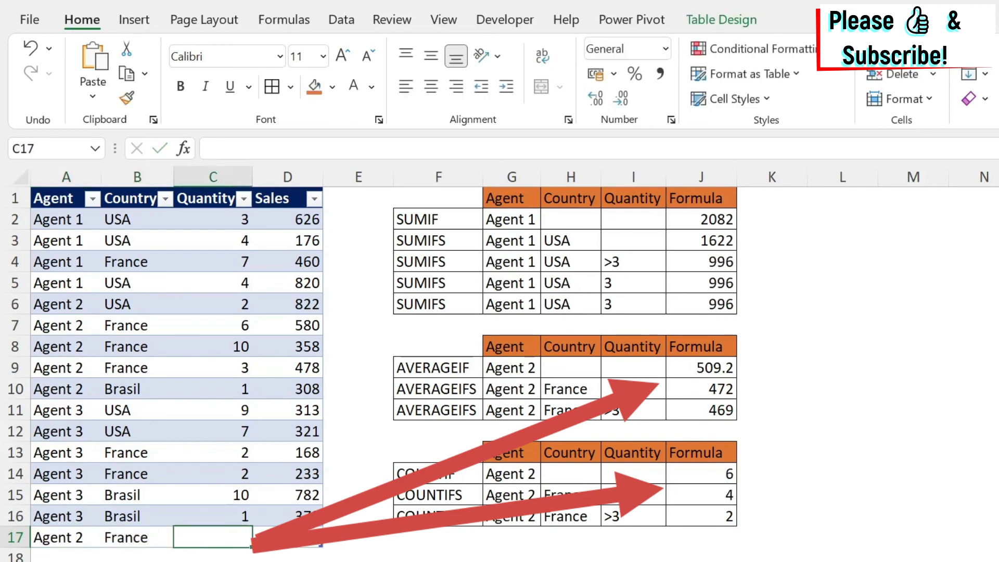
type("7")
key("Tab")
type("100")
key("Return")
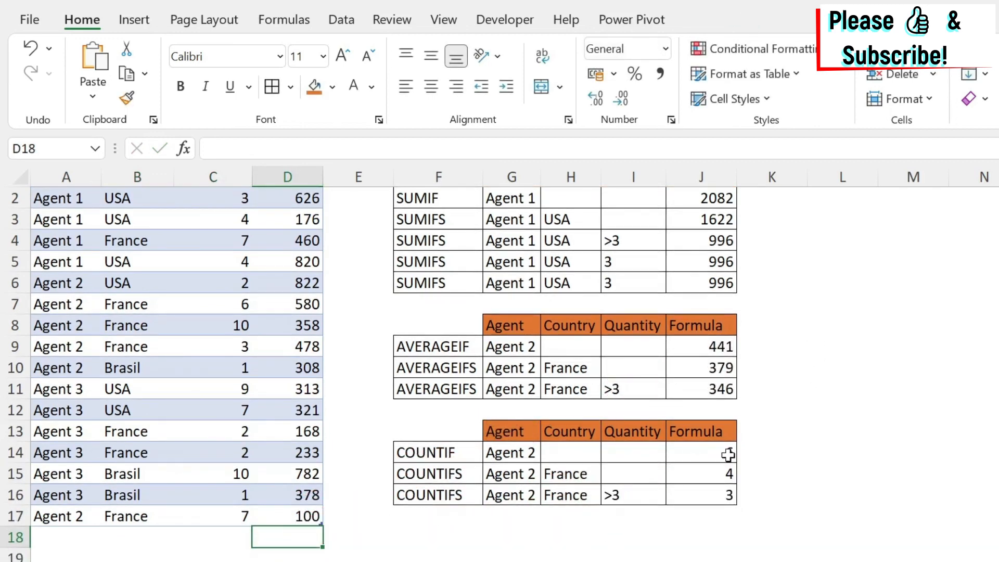
Check the count formulas in J14 and J16 against the new record in row 17
left_click(686, 452)
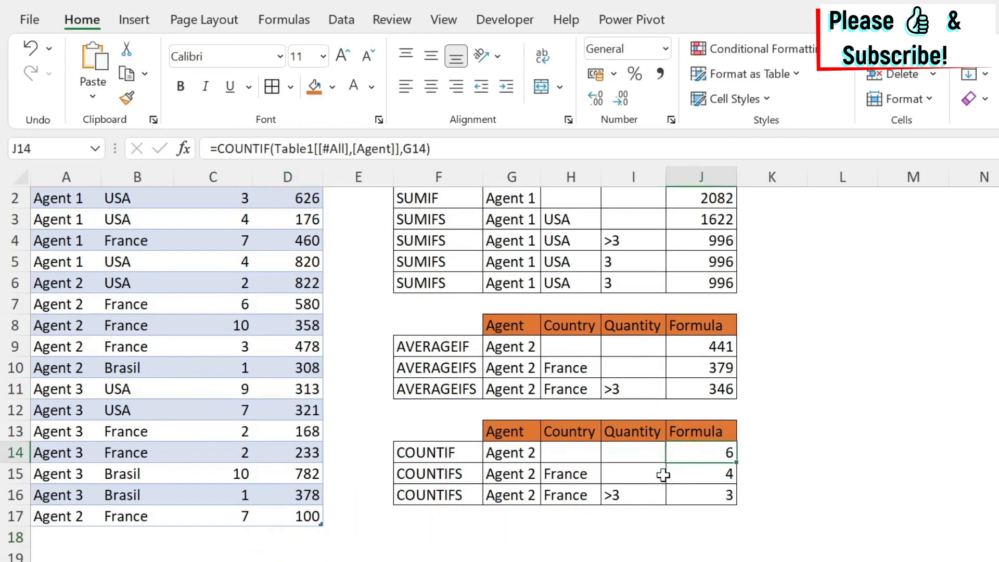
scroll(676, 471, "up", 1)
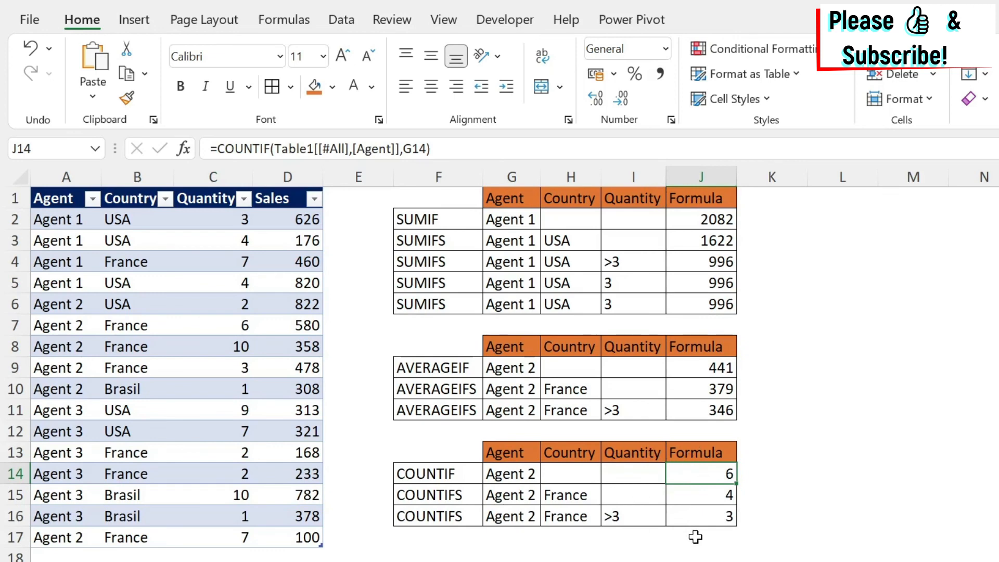
left_click(703, 514)
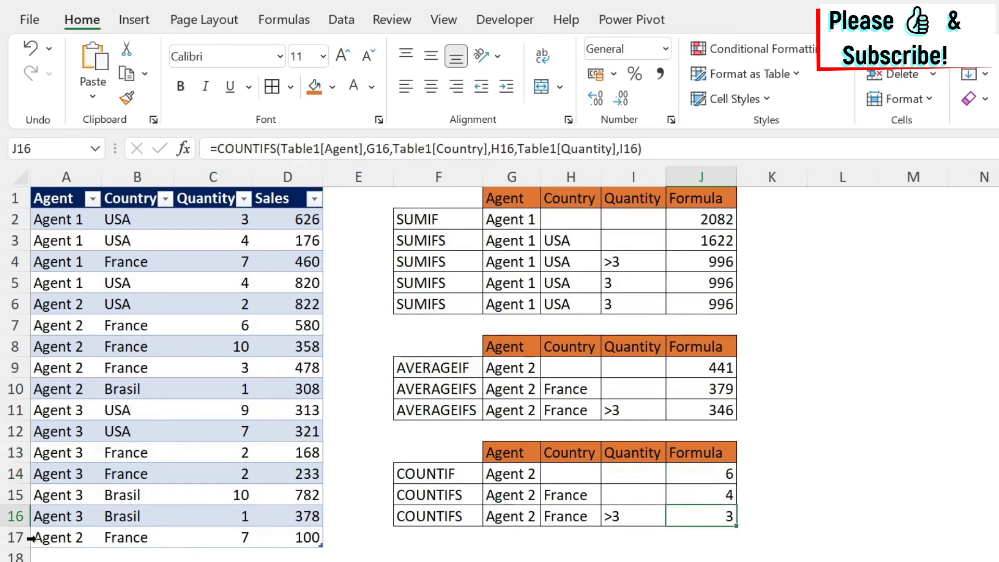
left_click_drag(52, 537, 307, 537)
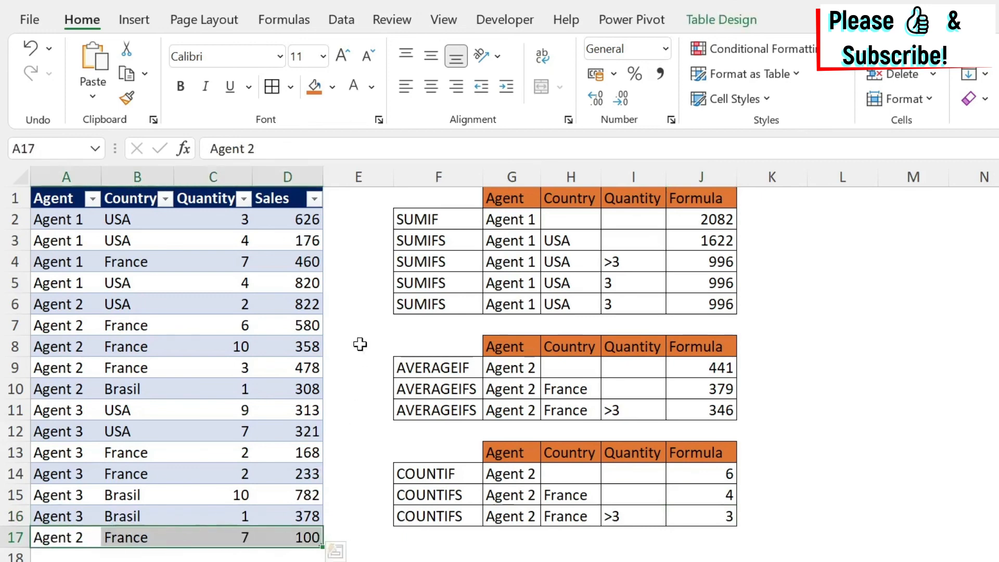
left_click(382, 328)
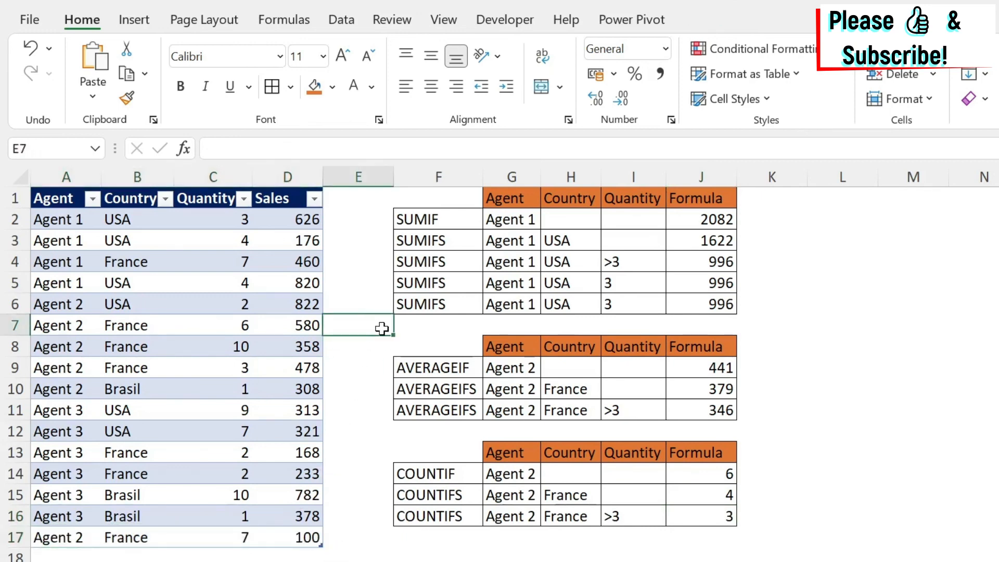